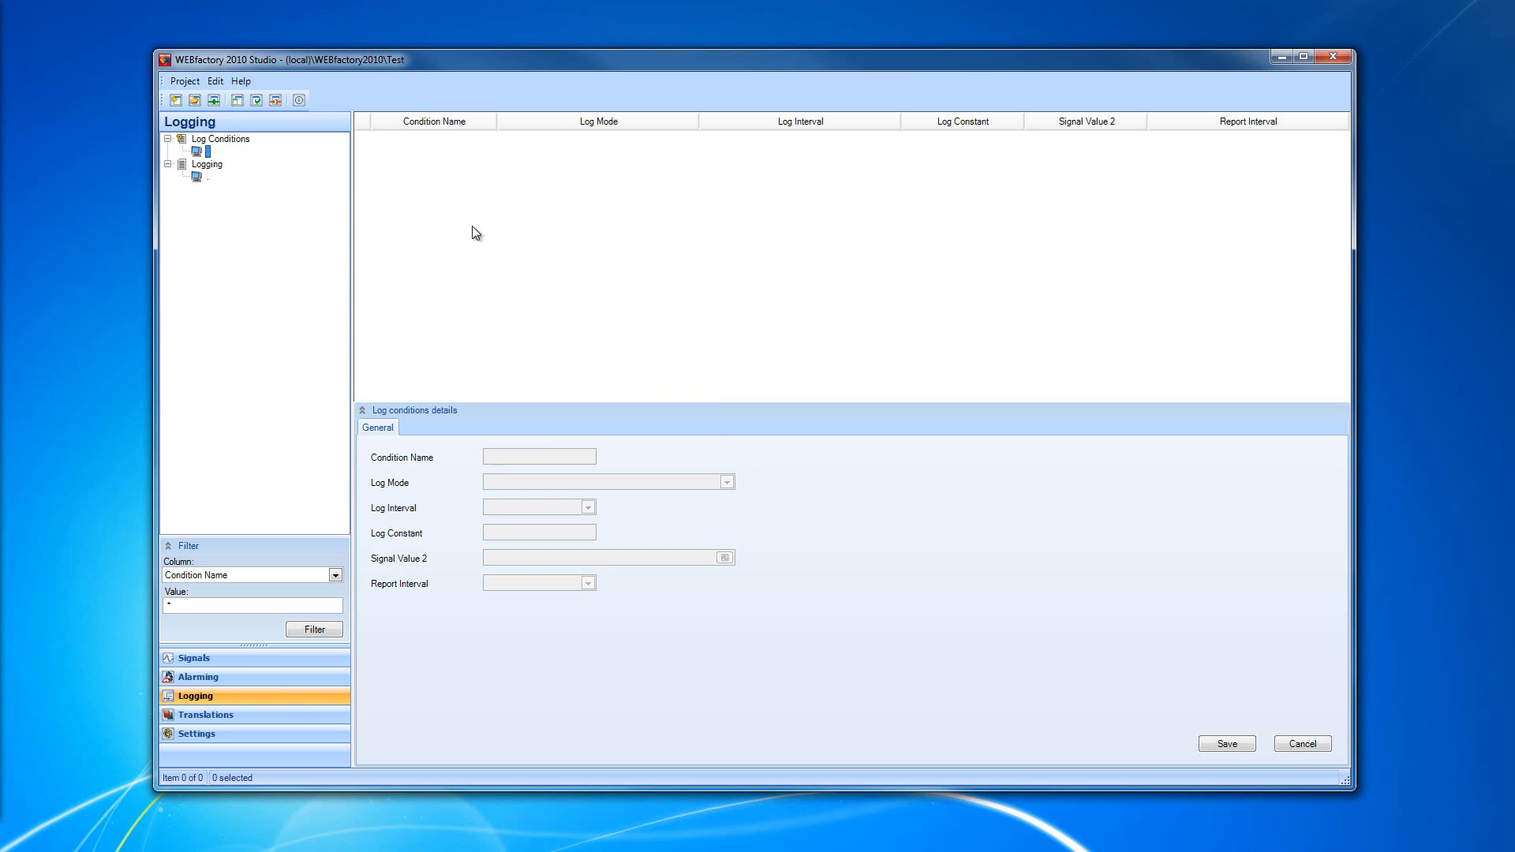
- Create a new log condition named Condition1
{"action": "right_click", "coordinate": [429, 156]}
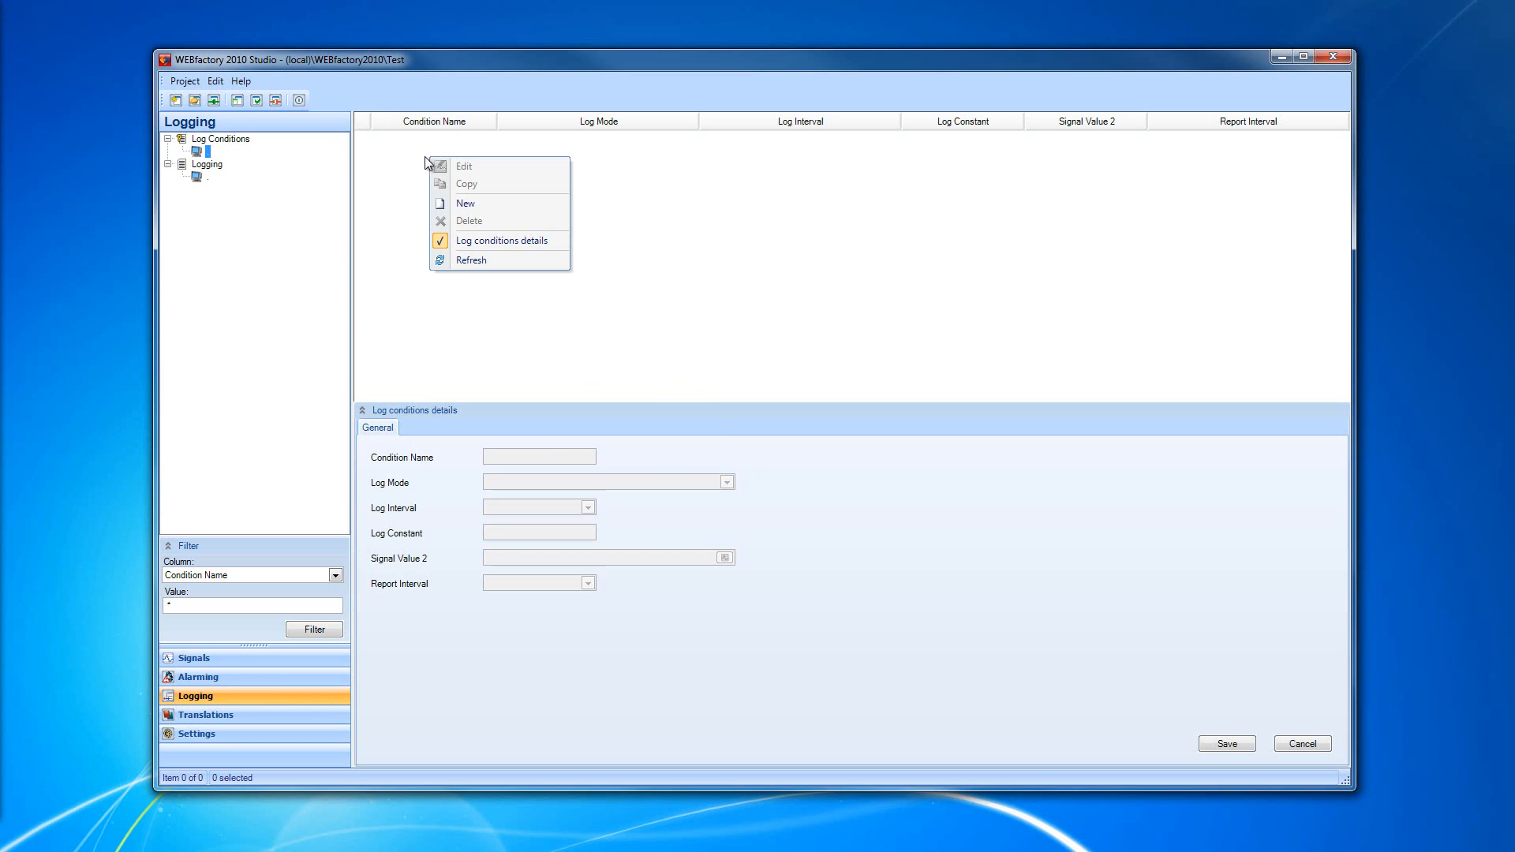
{"action": "left_click", "coordinate": [520, 206]}
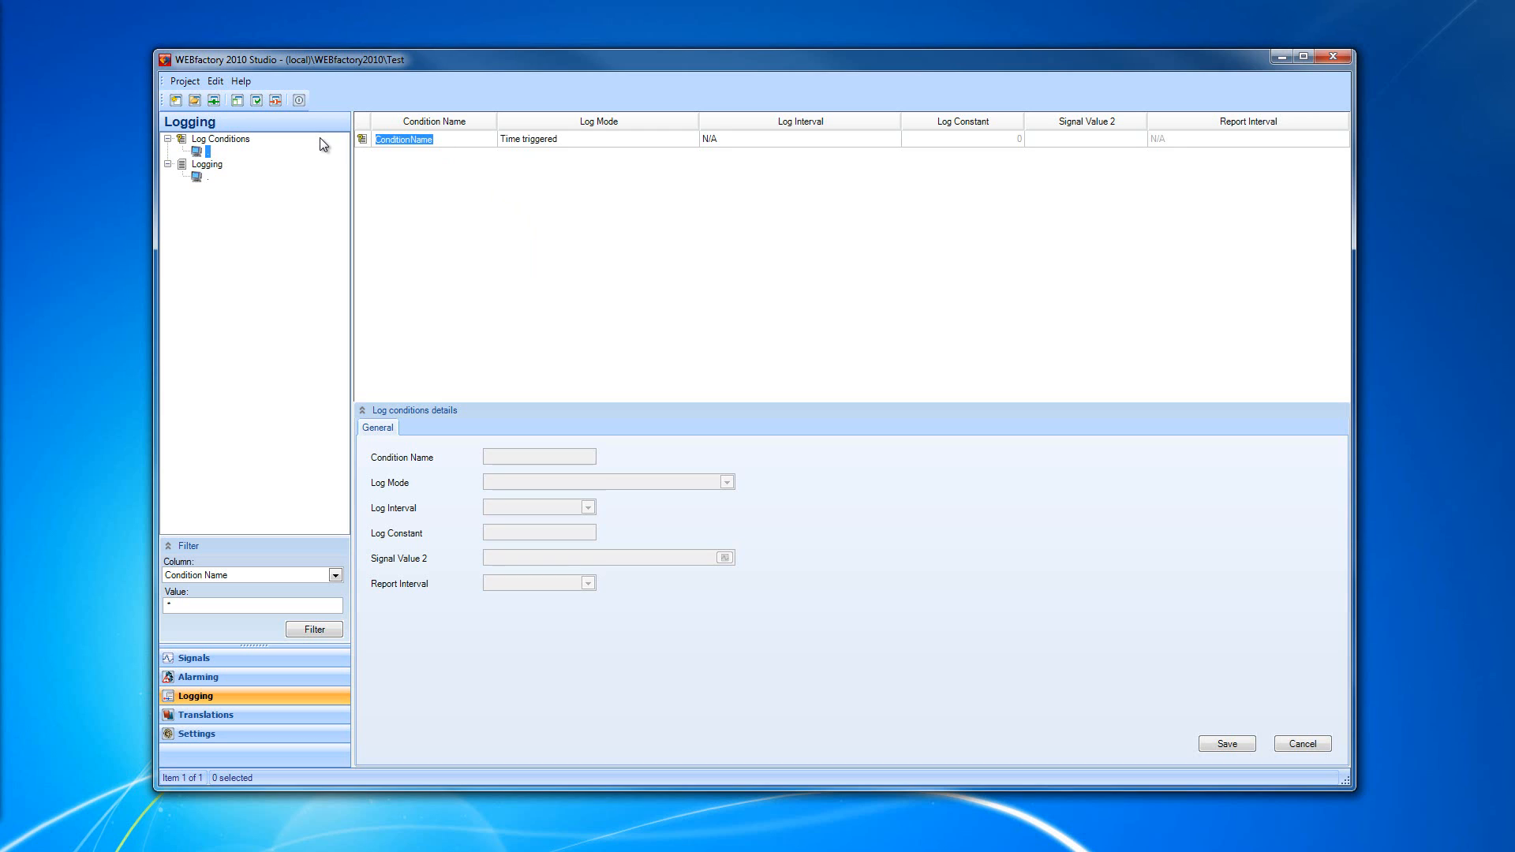
{"action": "type", "text": "Condition1"}
{"action": "key", "text": "Return"}
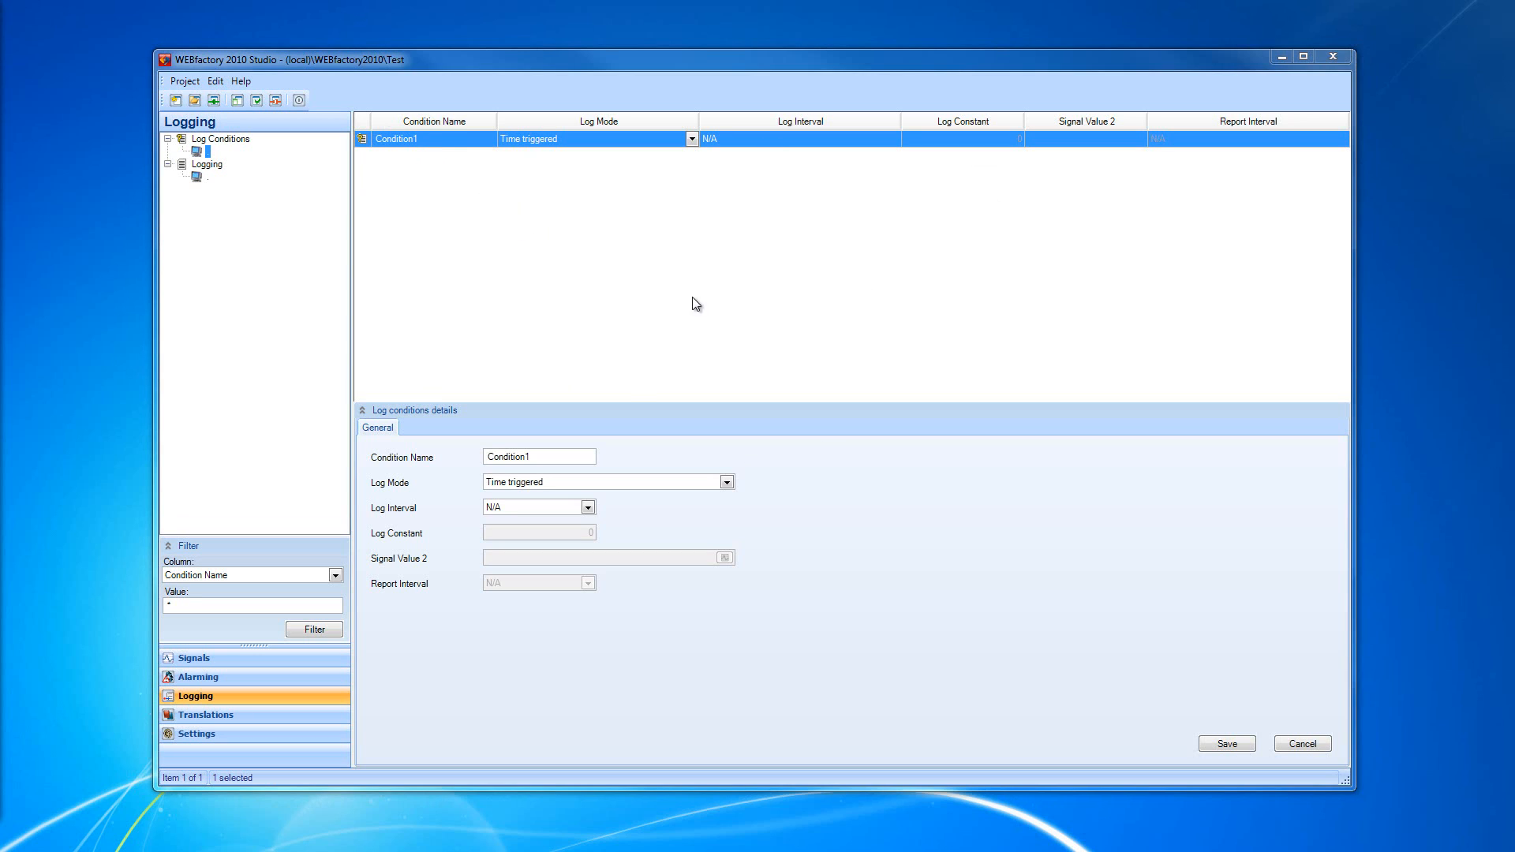
{"action": "left_click", "coordinate": [672, 244]}
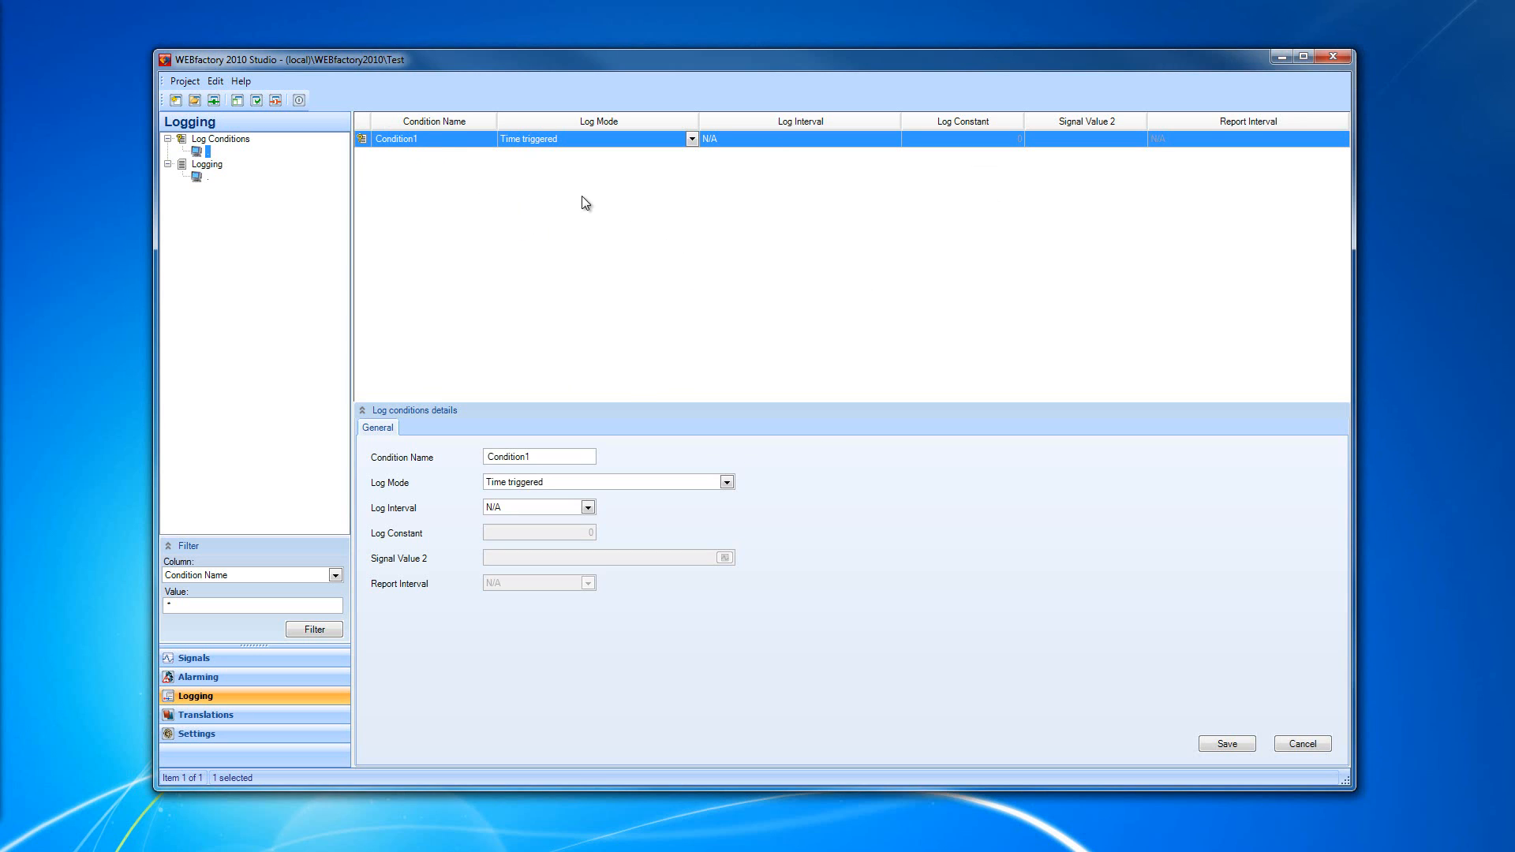
{"action": "left_click", "coordinate": [611, 120]}
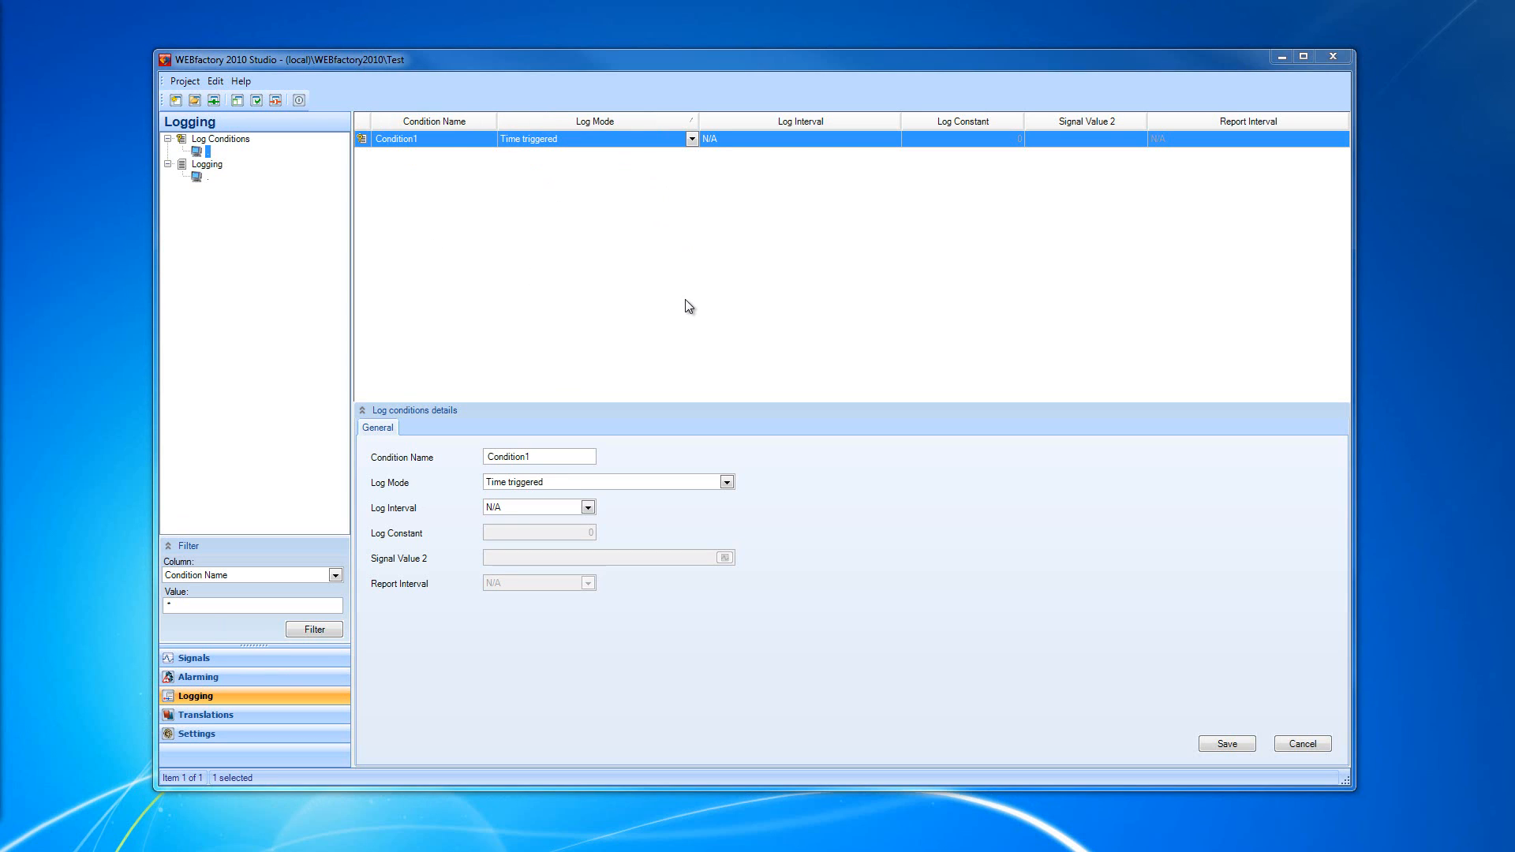
- Examine the log modes and log intervals available for Condition1
{"action": "left_click", "coordinate": [691, 140]}
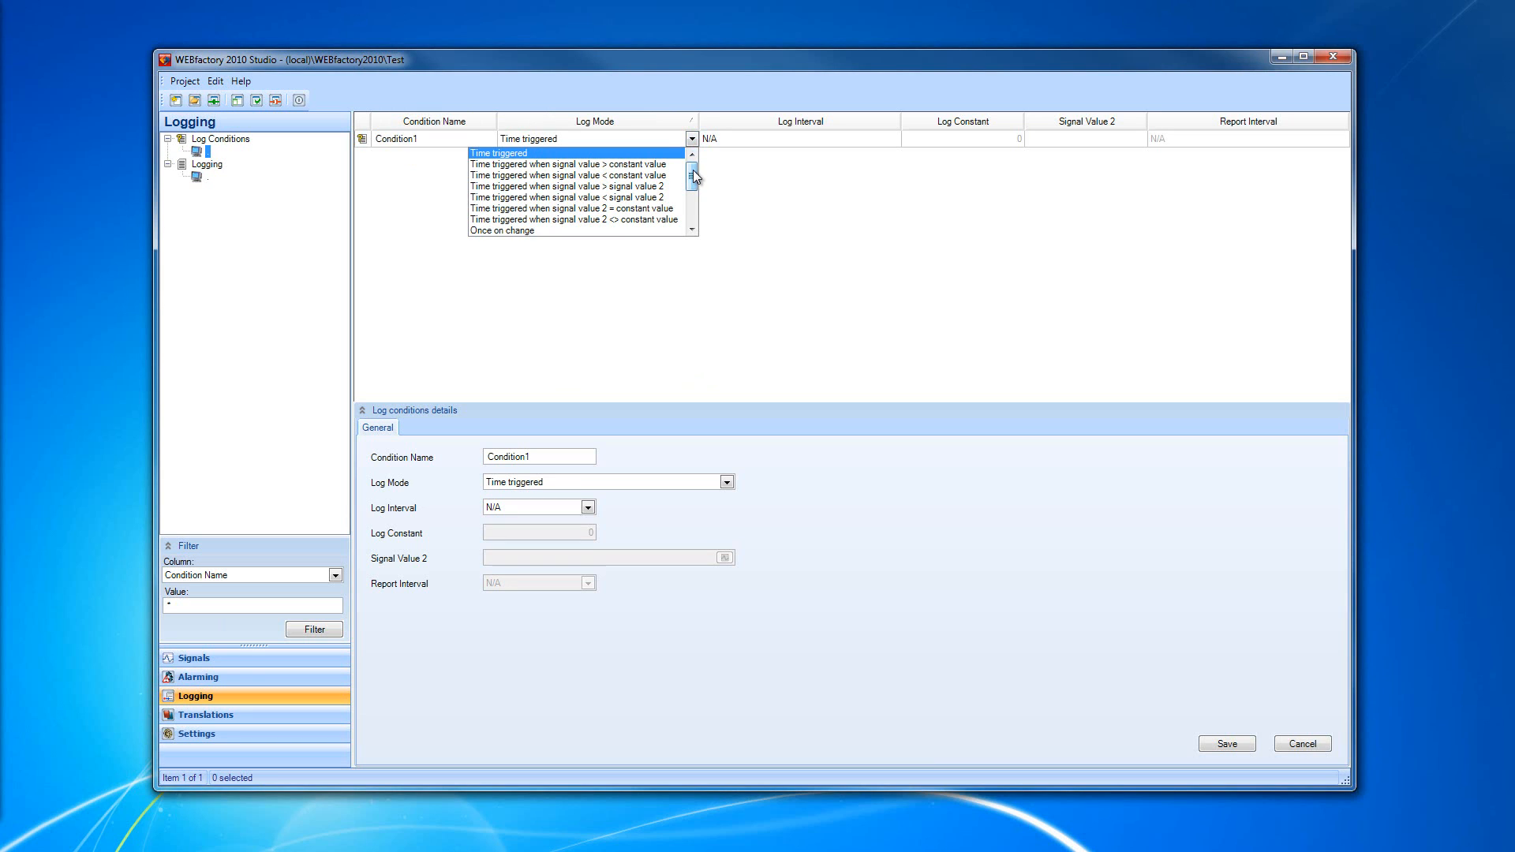
{"action": "mouse_move", "coordinate": [694, 169]}
{"action": "left_mouse_down"}
{"action": "mouse_move", "coordinate": [697, 216]}
{"action": "mouse_move", "coordinate": [693, 162]}
{"action": "left_mouse_up"}
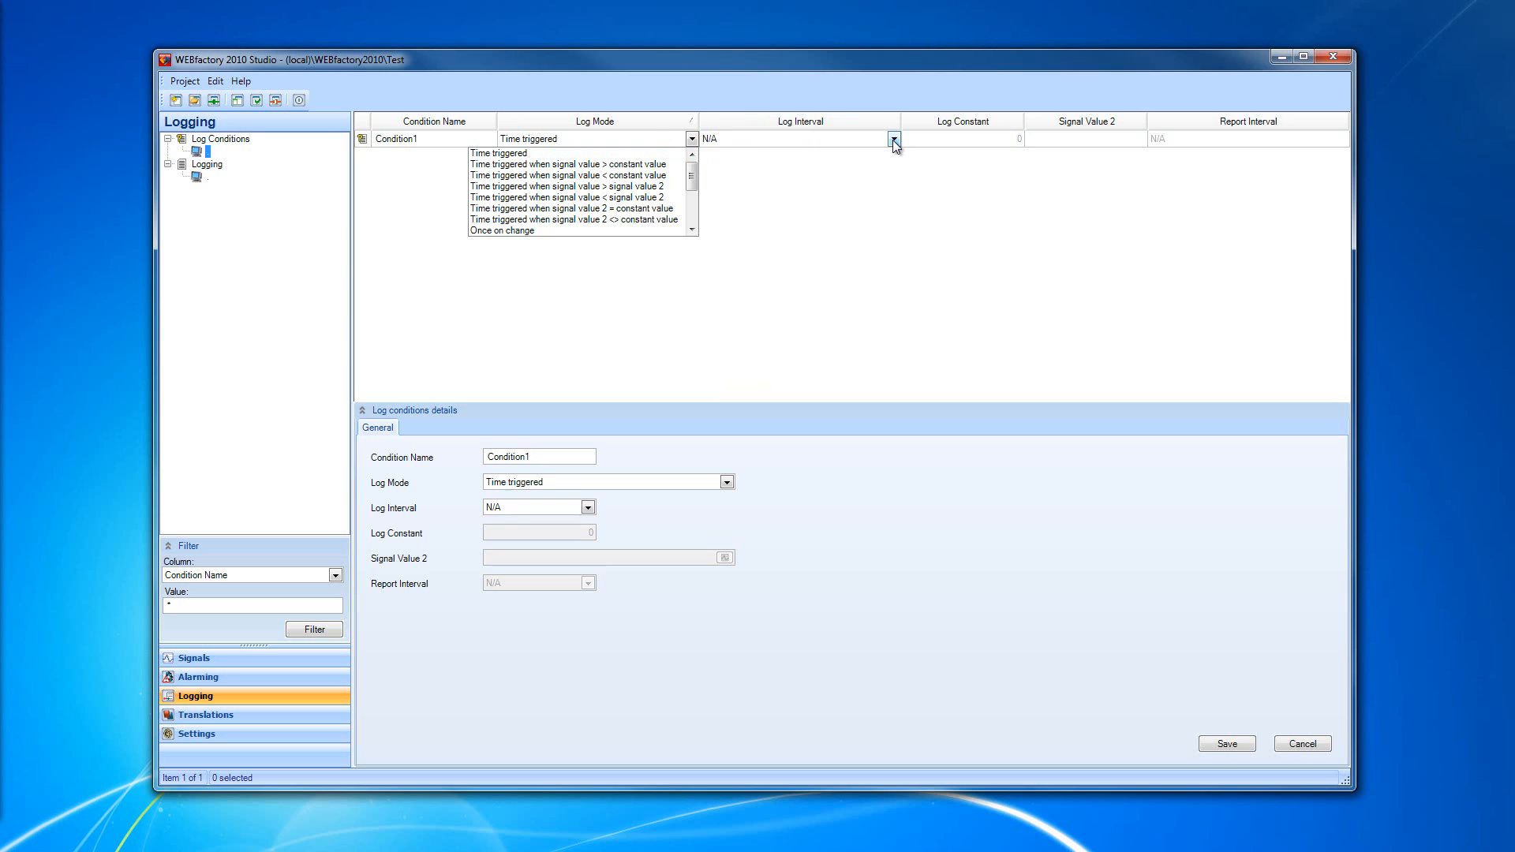
{"action": "left_click", "coordinate": [892, 140]}
{"action": "left_click", "coordinate": [893, 140]}
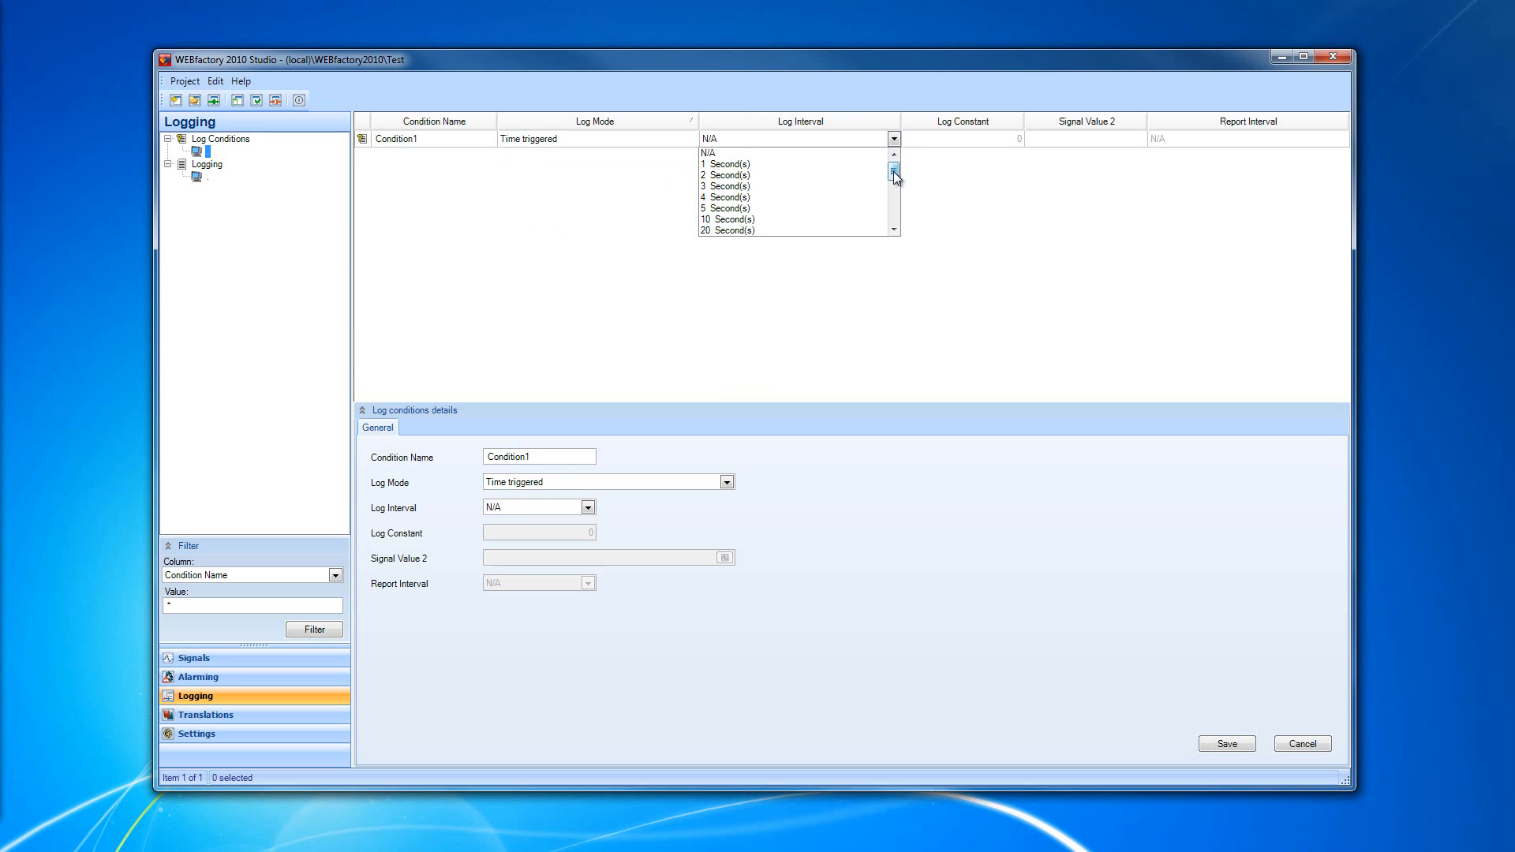
{"action": "mouse_move", "coordinate": [894, 172]}
{"action": "left_mouse_down"}
{"action": "mouse_move", "coordinate": [893, 206]}
{"action": "mouse_move", "coordinate": [886, 154]}
{"action": "left_mouse_up"}
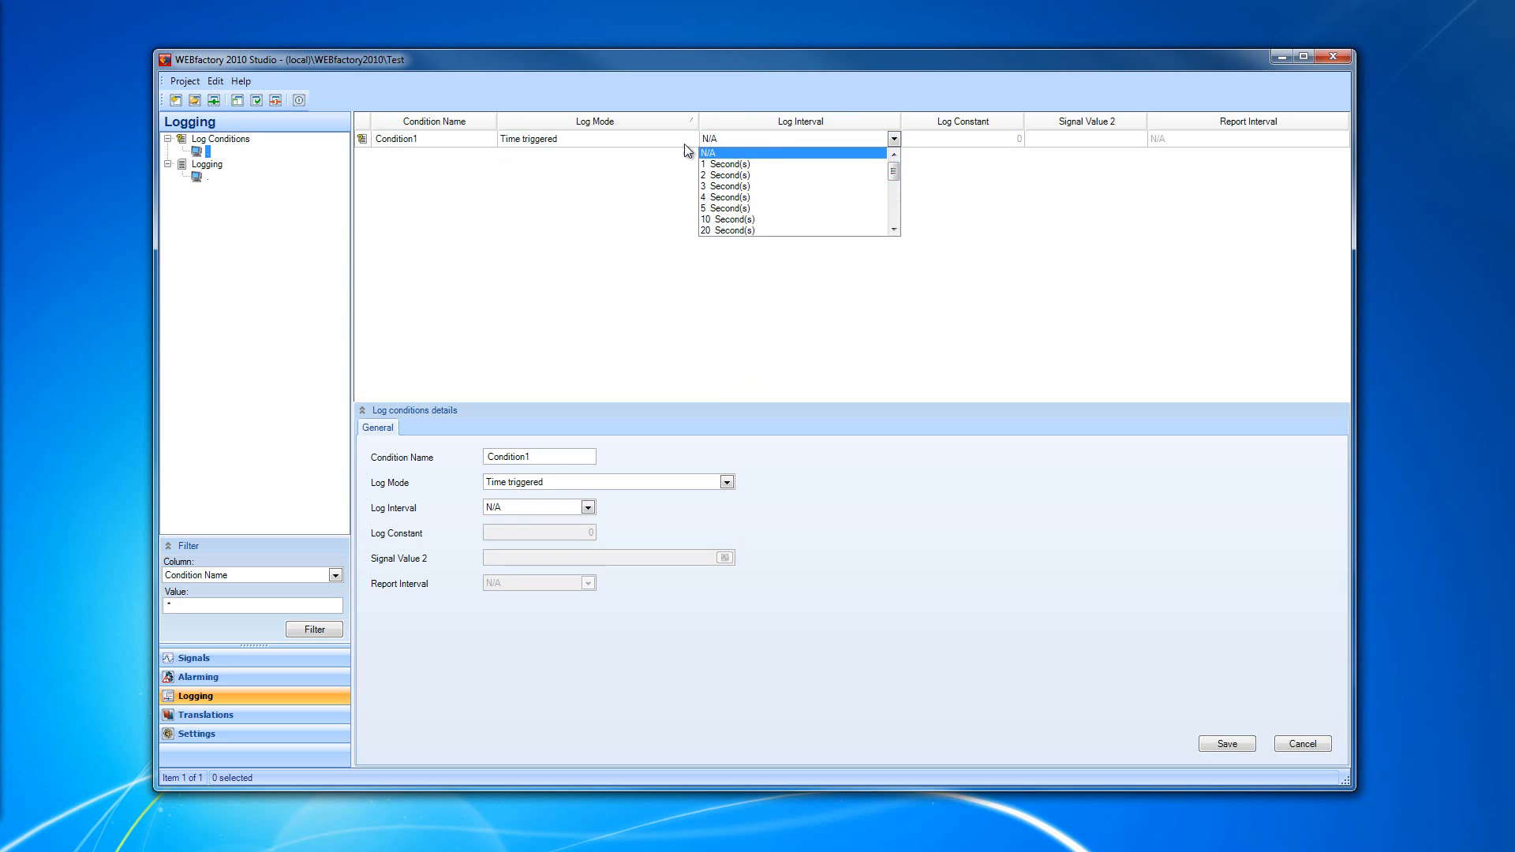
{"action": "left_click", "coordinate": [688, 142]}
{"action": "left_click", "coordinate": [690, 141]}
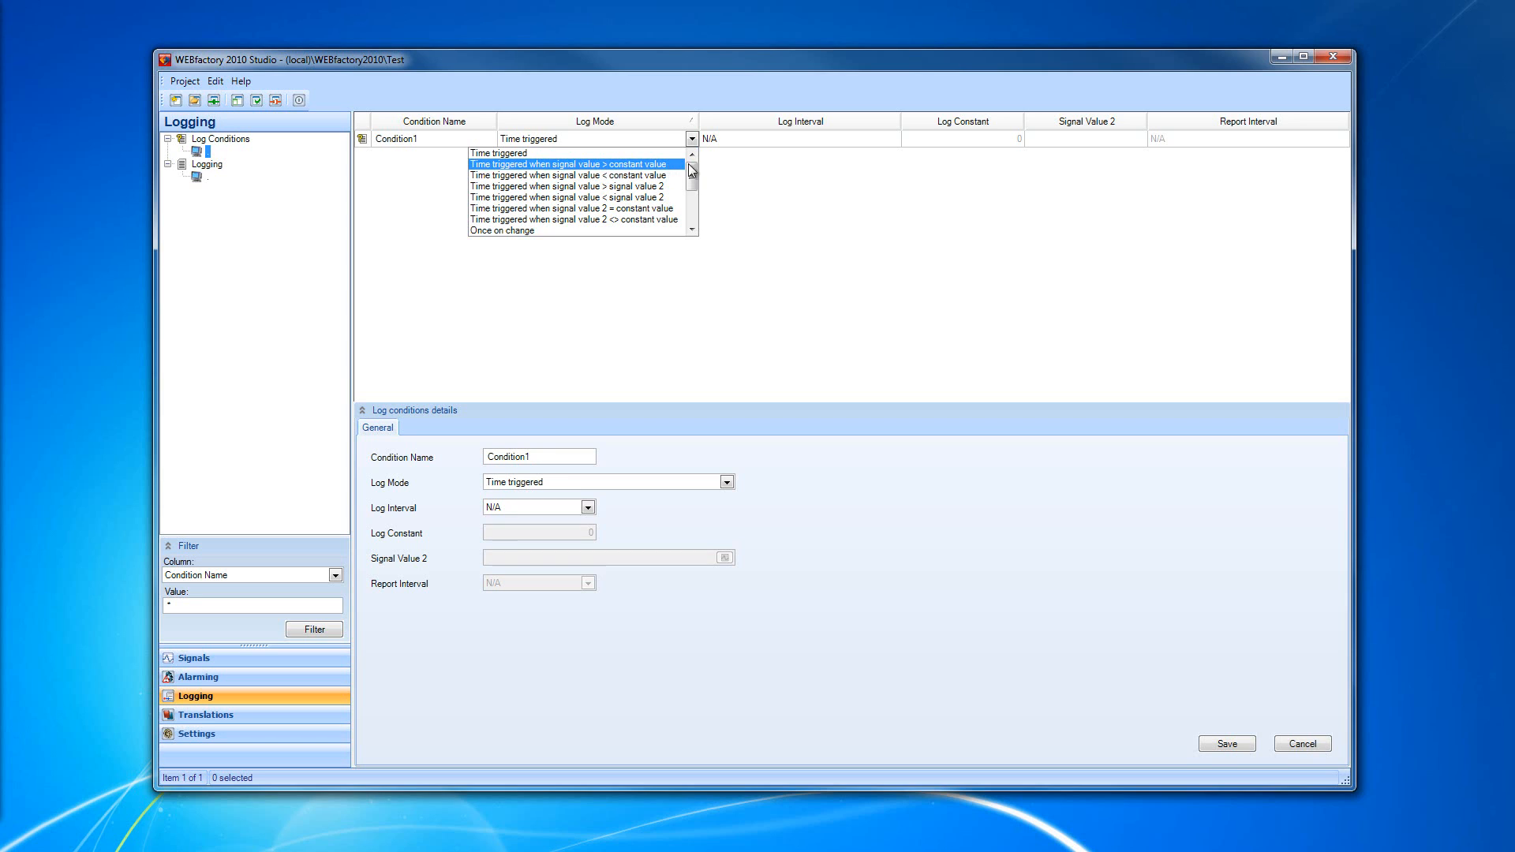
{"action": "left_click", "coordinate": [993, 138]}
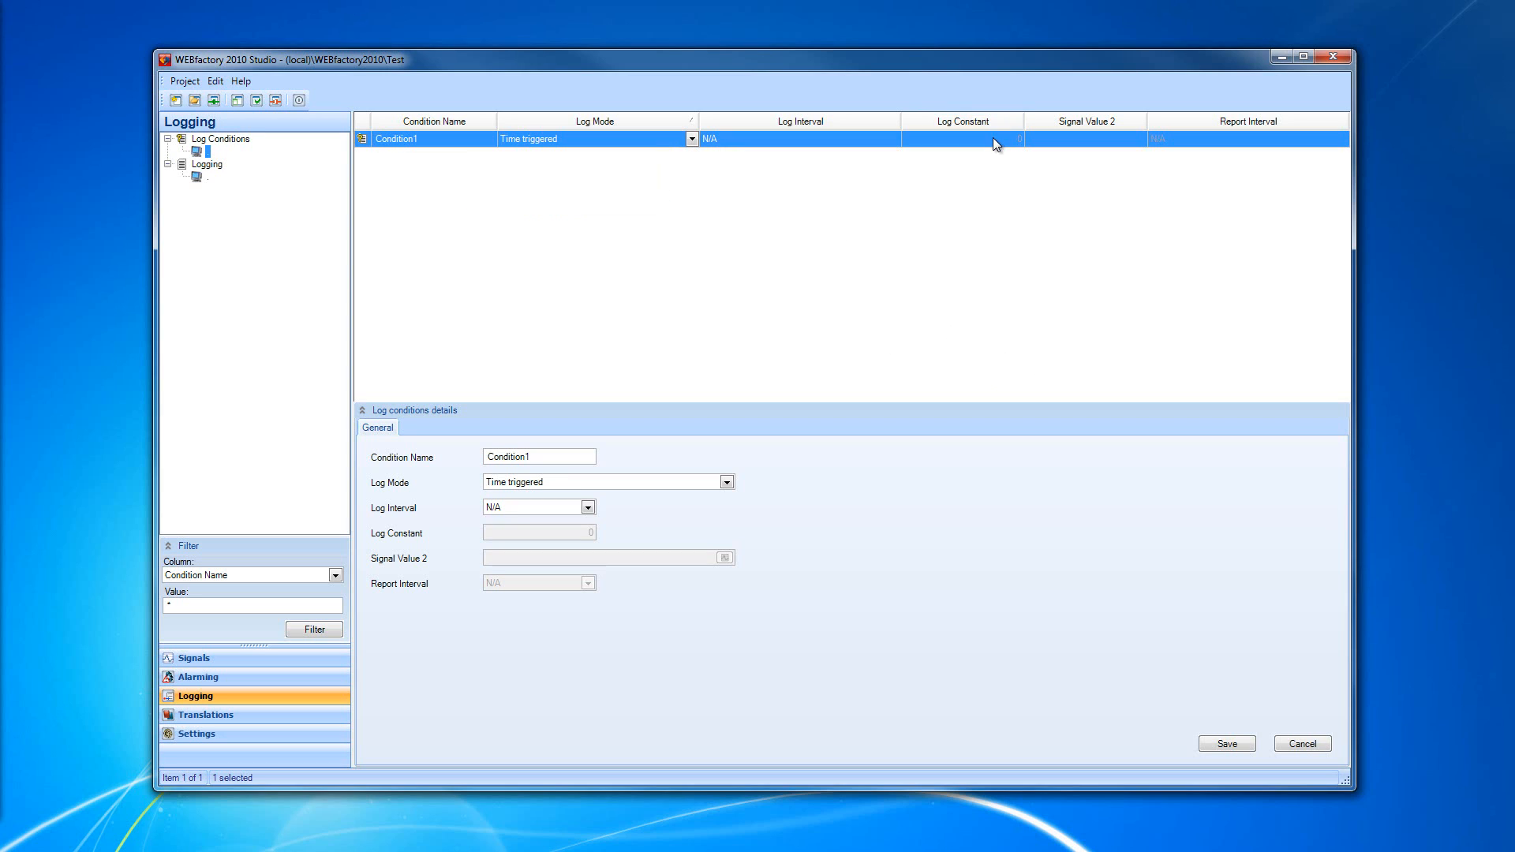
- Set Condition1's log mode to "Time triggered when signal value > constant value" with a log constant of 5 and a 1-second log interval
{"action": "left_click", "coordinate": [692, 140]}
{"action": "left_click", "coordinate": [676, 165]}
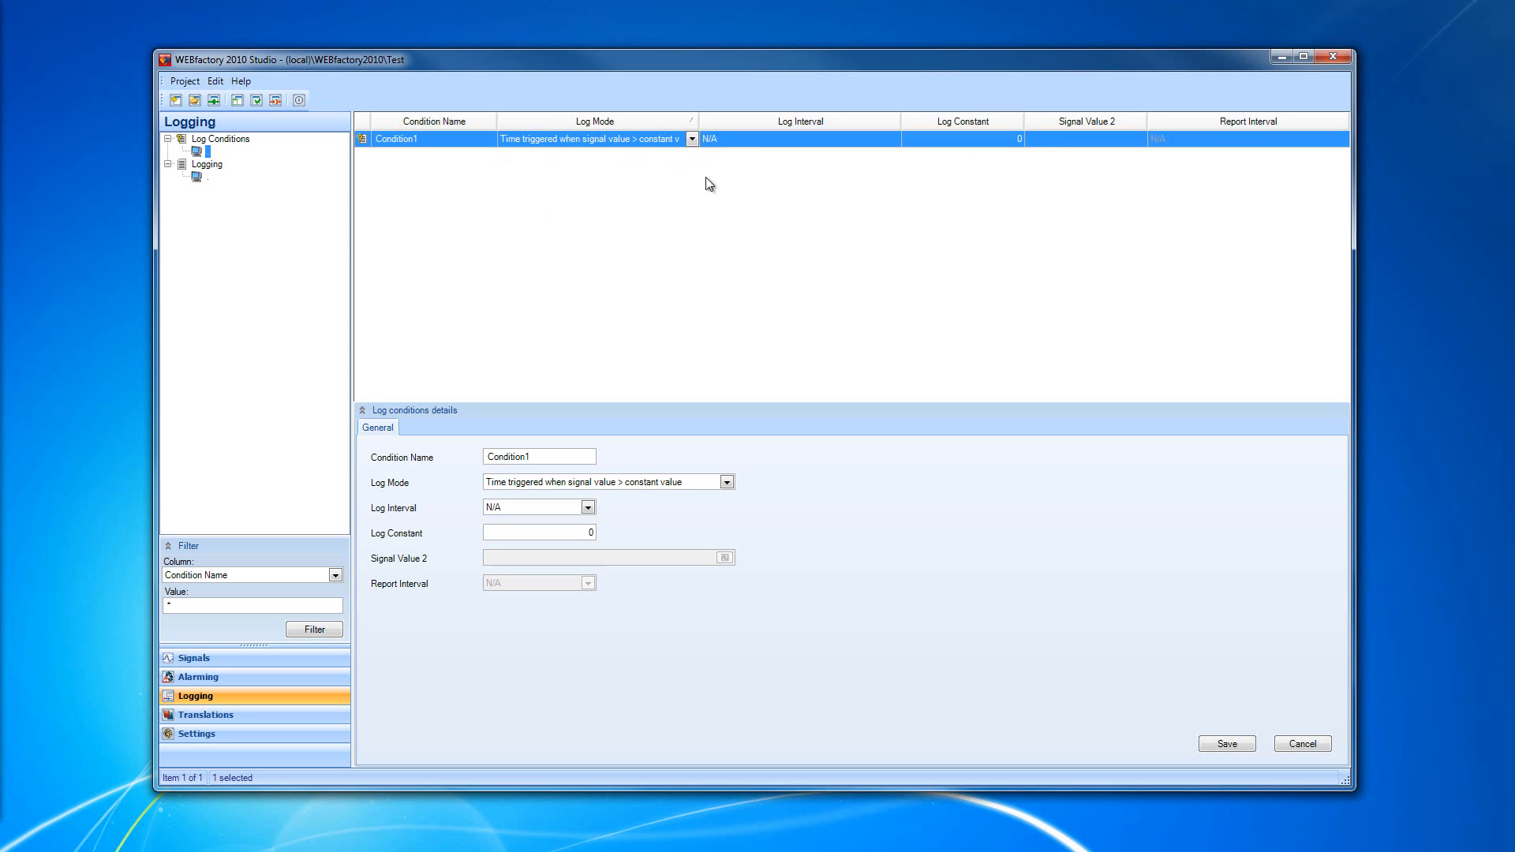
{"action": "left_click", "coordinate": [1019, 138]}
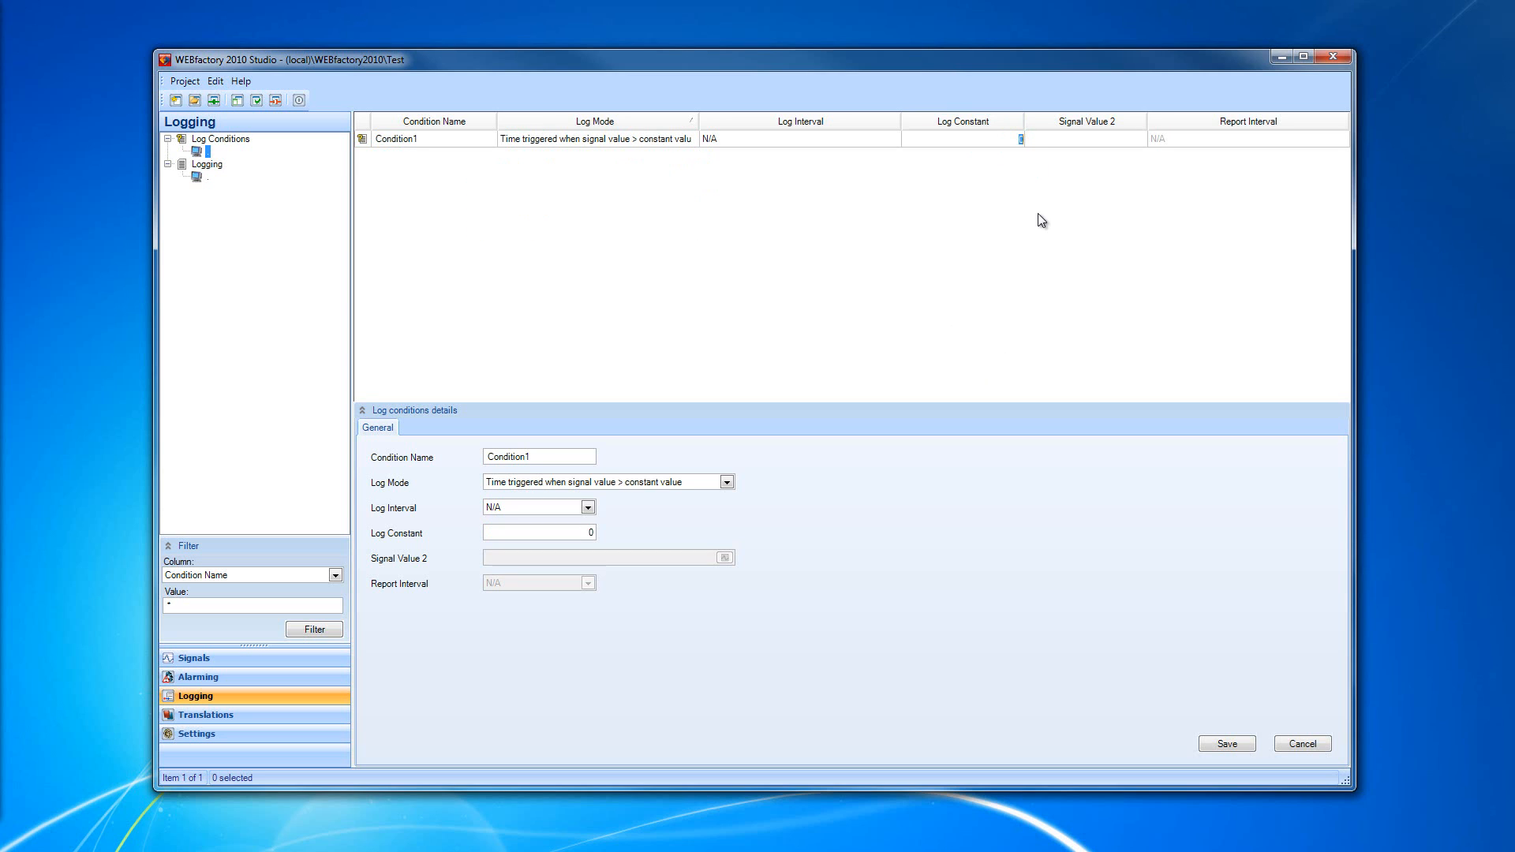
{"action": "type", "text": "5"}
{"action": "left_click", "coordinate": [977, 201]}
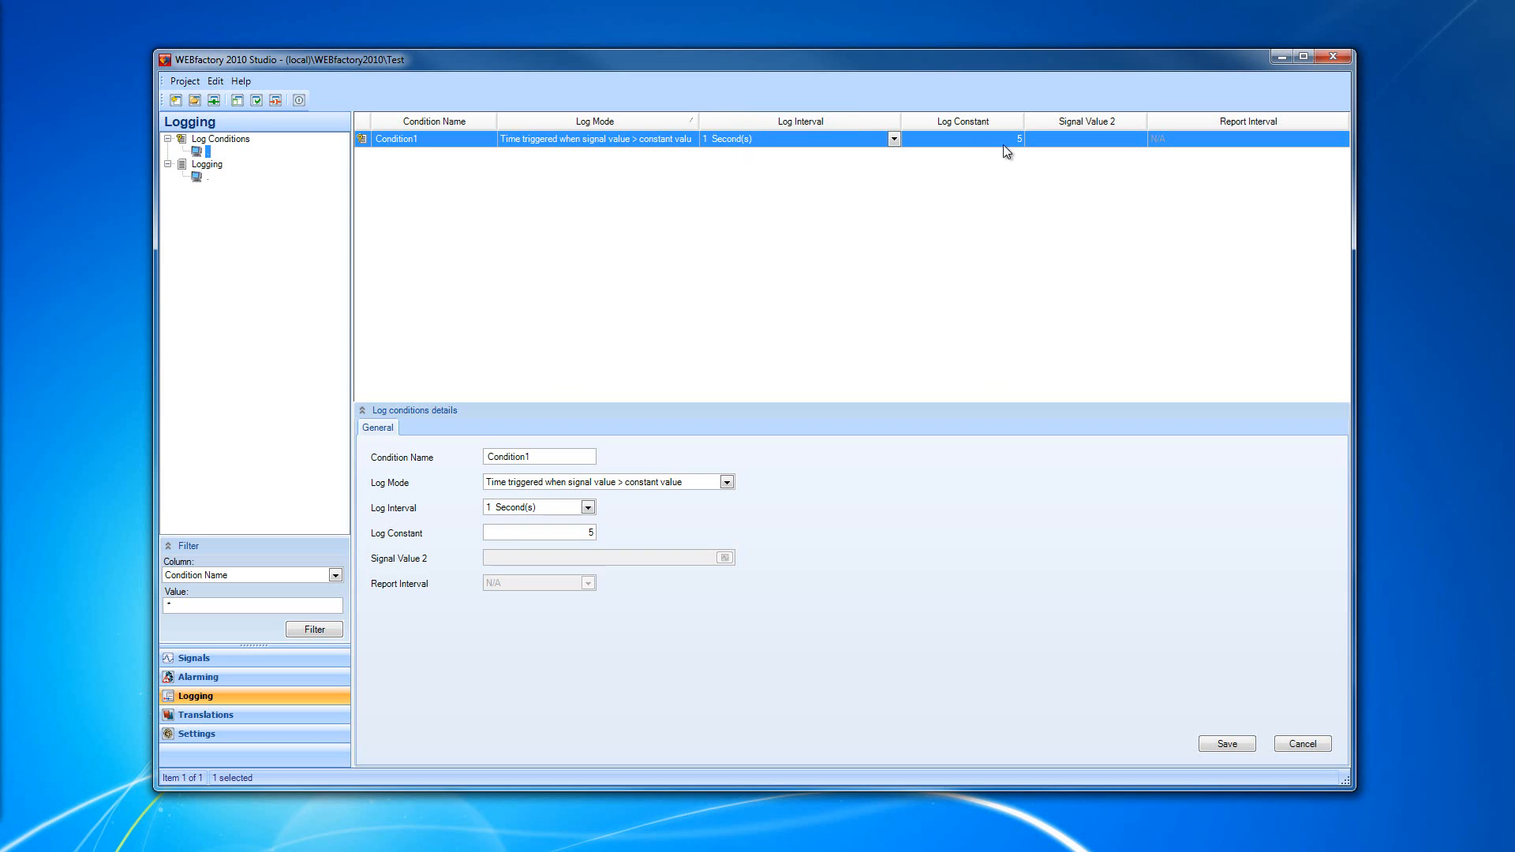
- Change Condition1's log mode to "Time triggered when signal value > signal value 2"
{"action": "left_click", "coordinate": [688, 139]}
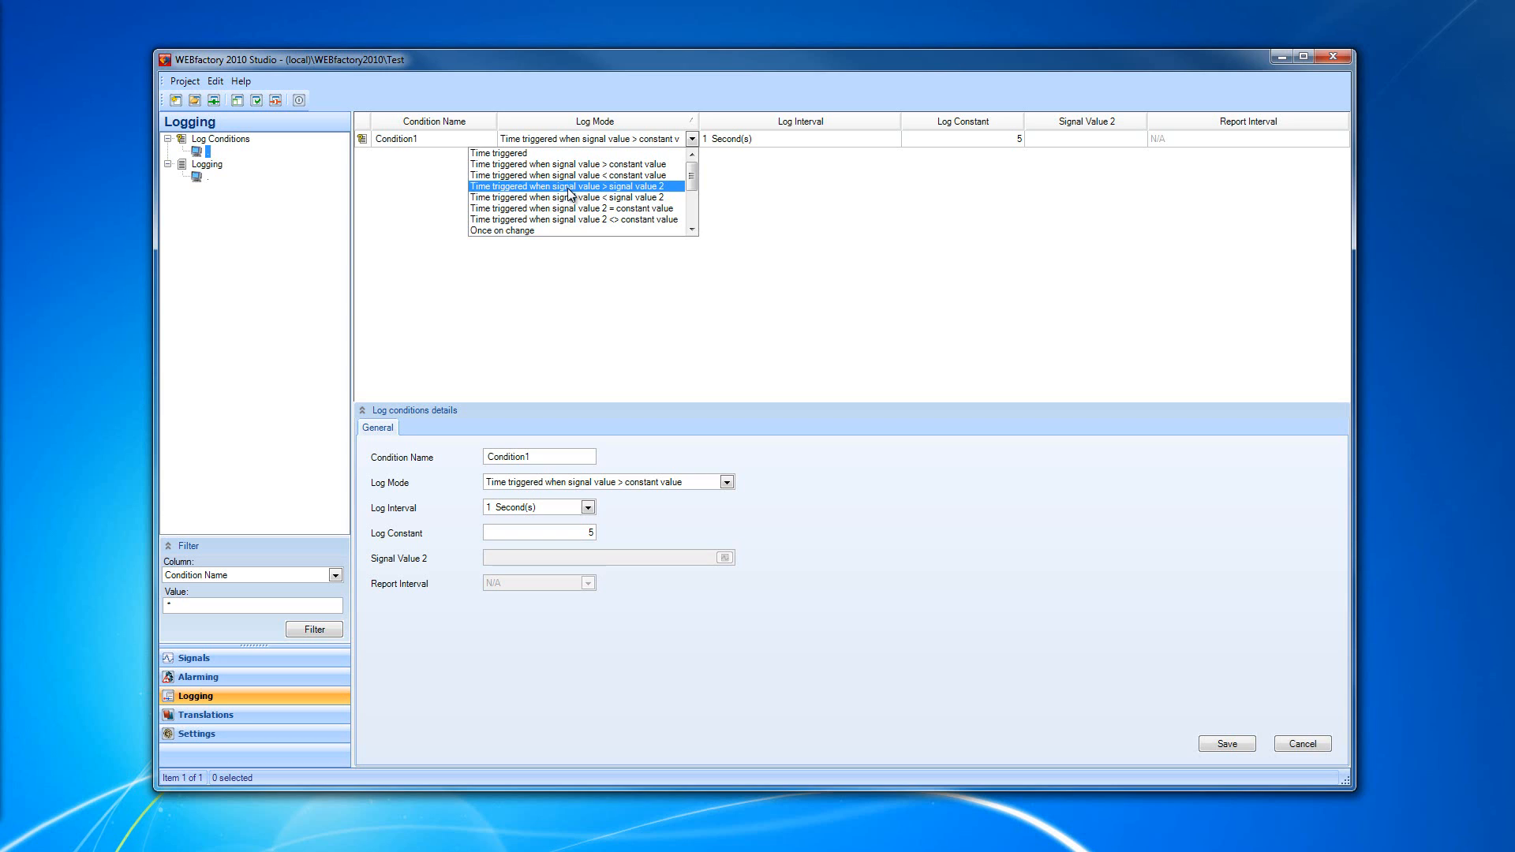
{"action": "left_click", "coordinate": [815, 193]}
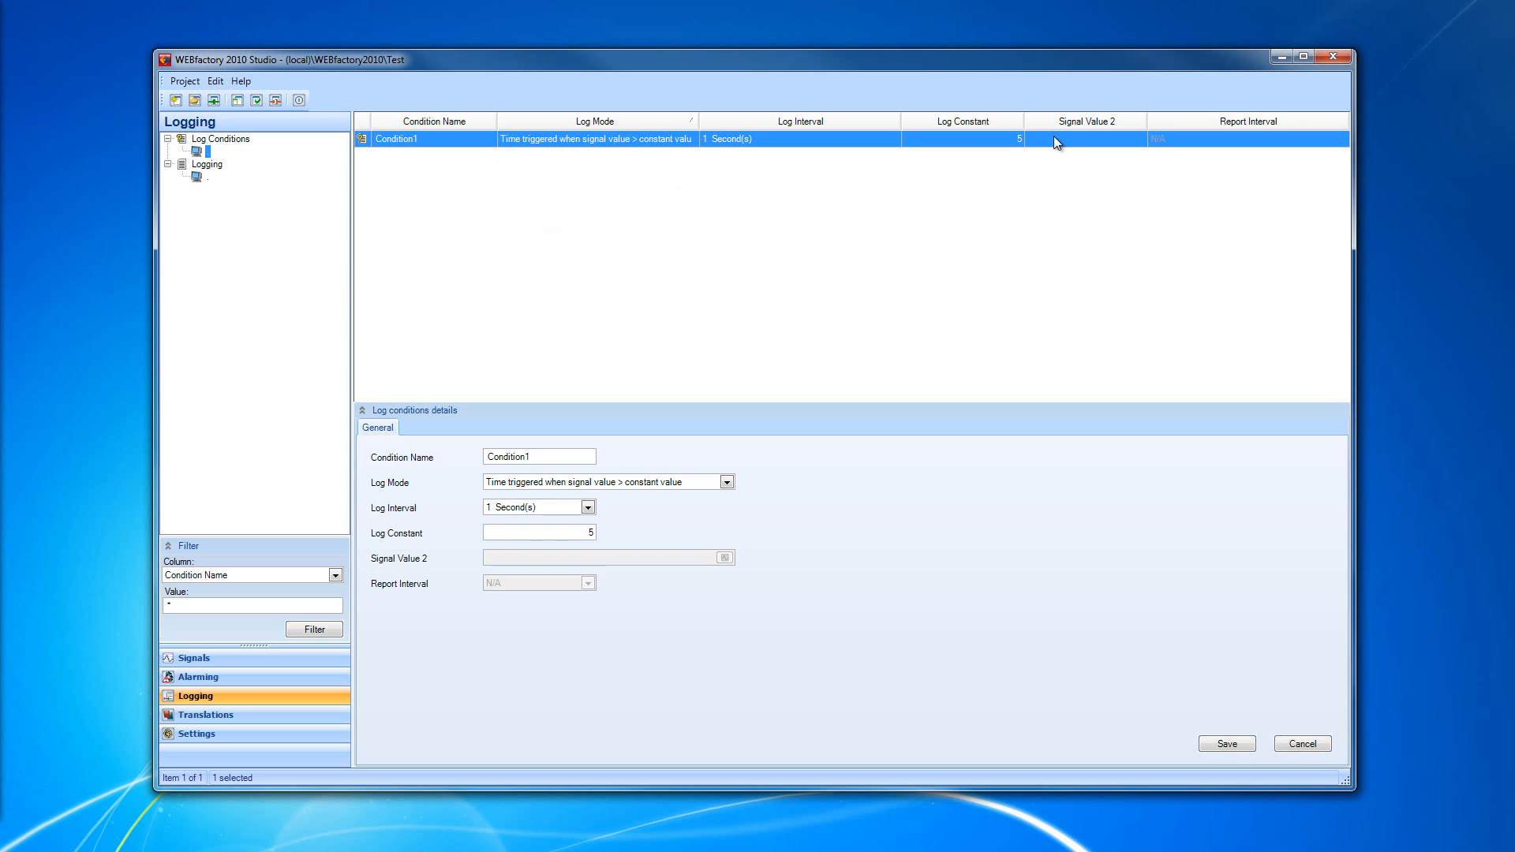
{"action": "left_click", "coordinate": [665, 142]}
{"action": "left_click", "coordinate": [691, 139]}
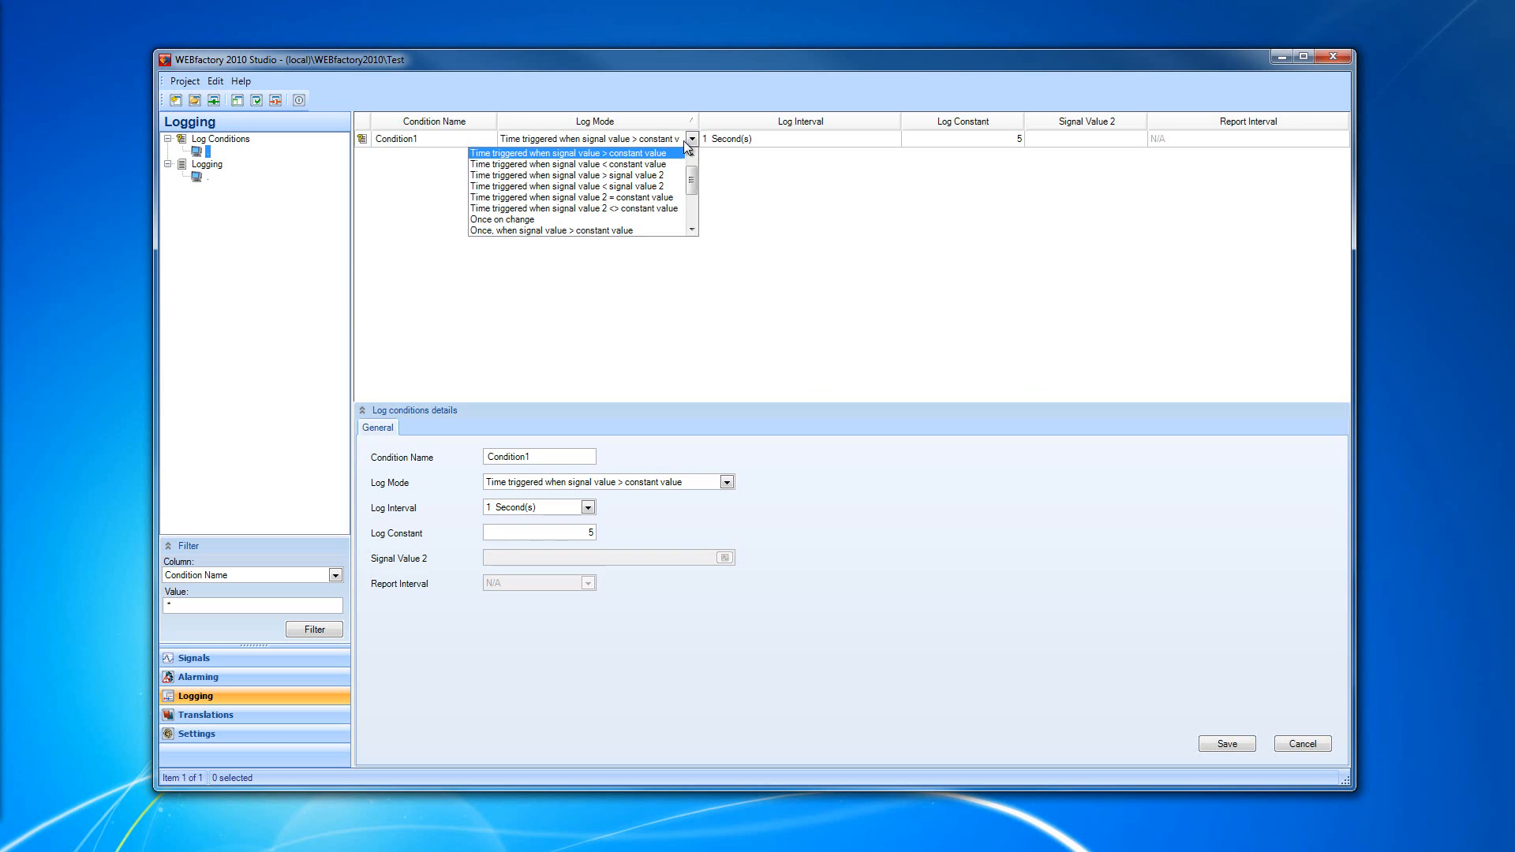
{"action": "left_click", "coordinate": [568, 188]}
- Assign the Local Time signal from Group 1 as Condition1's Signal Value 2
{"action": "left_click", "coordinate": [724, 557]}
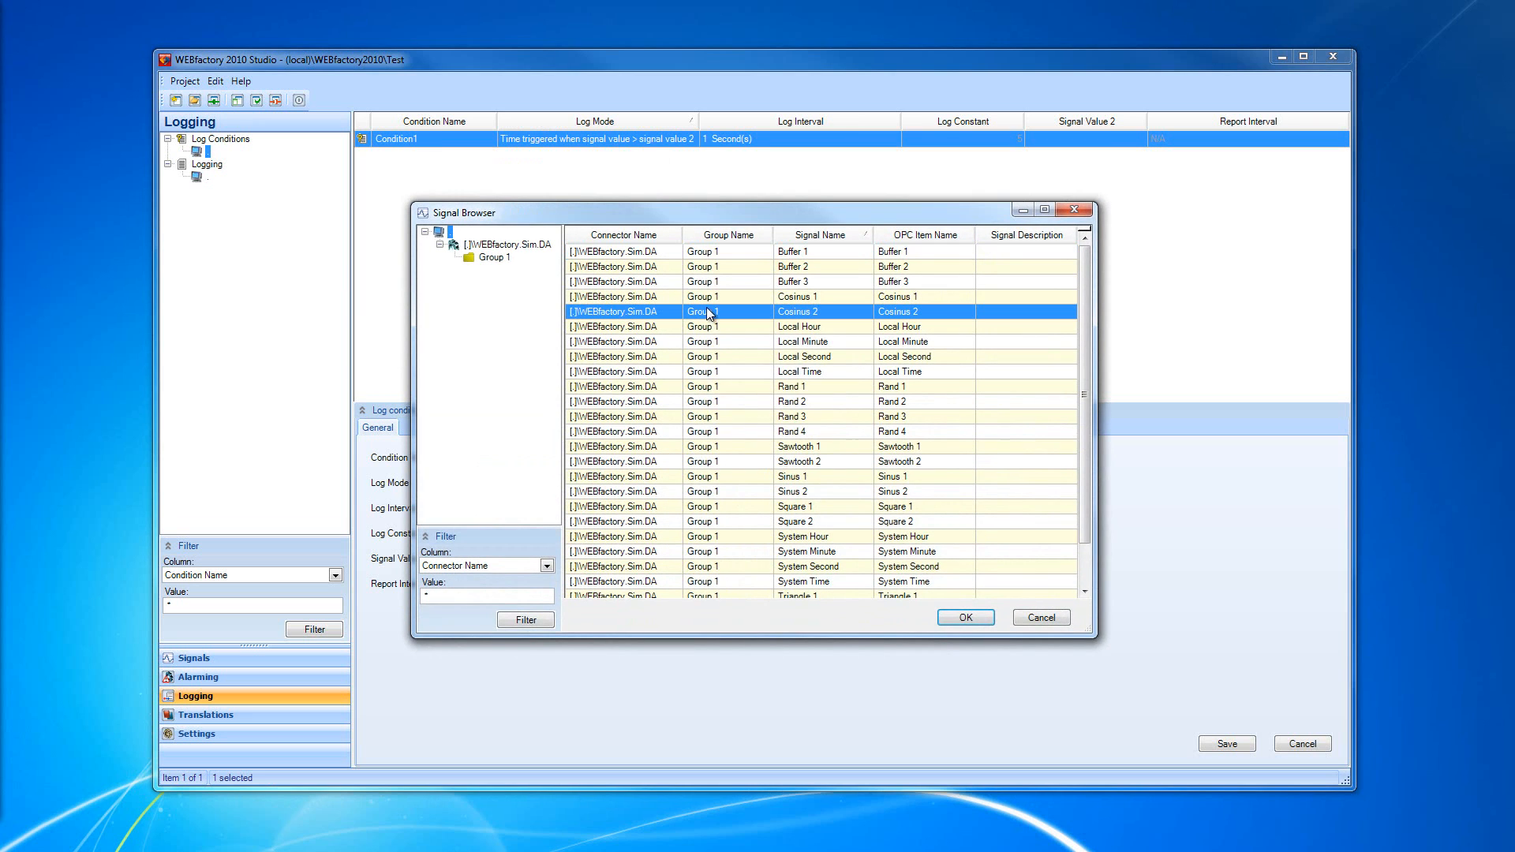
{"action": "left_click", "coordinate": [707, 309]}
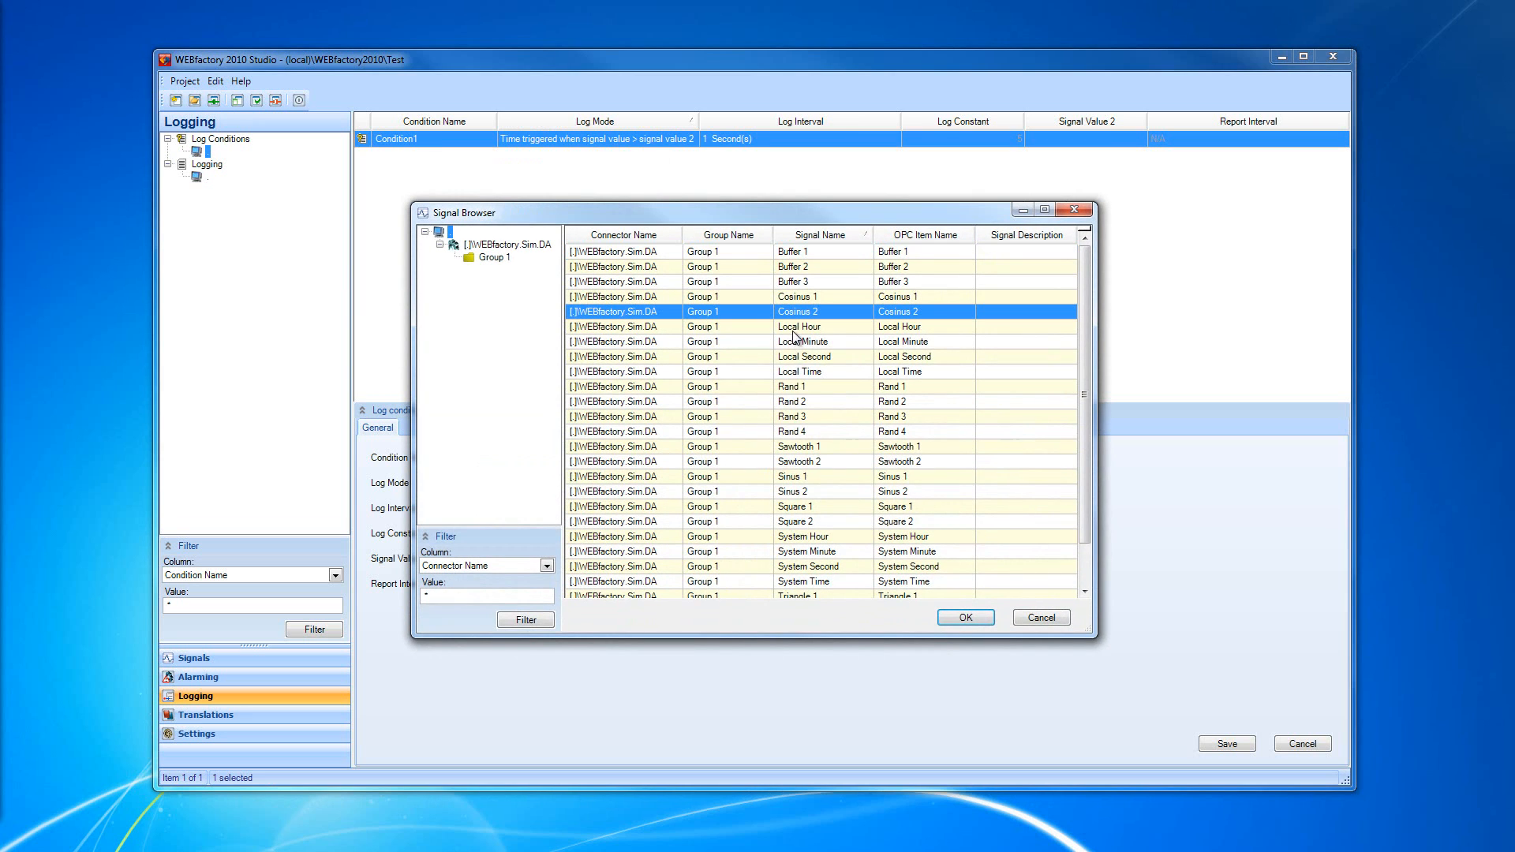
{"action": "left_click", "coordinate": [810, 371]}
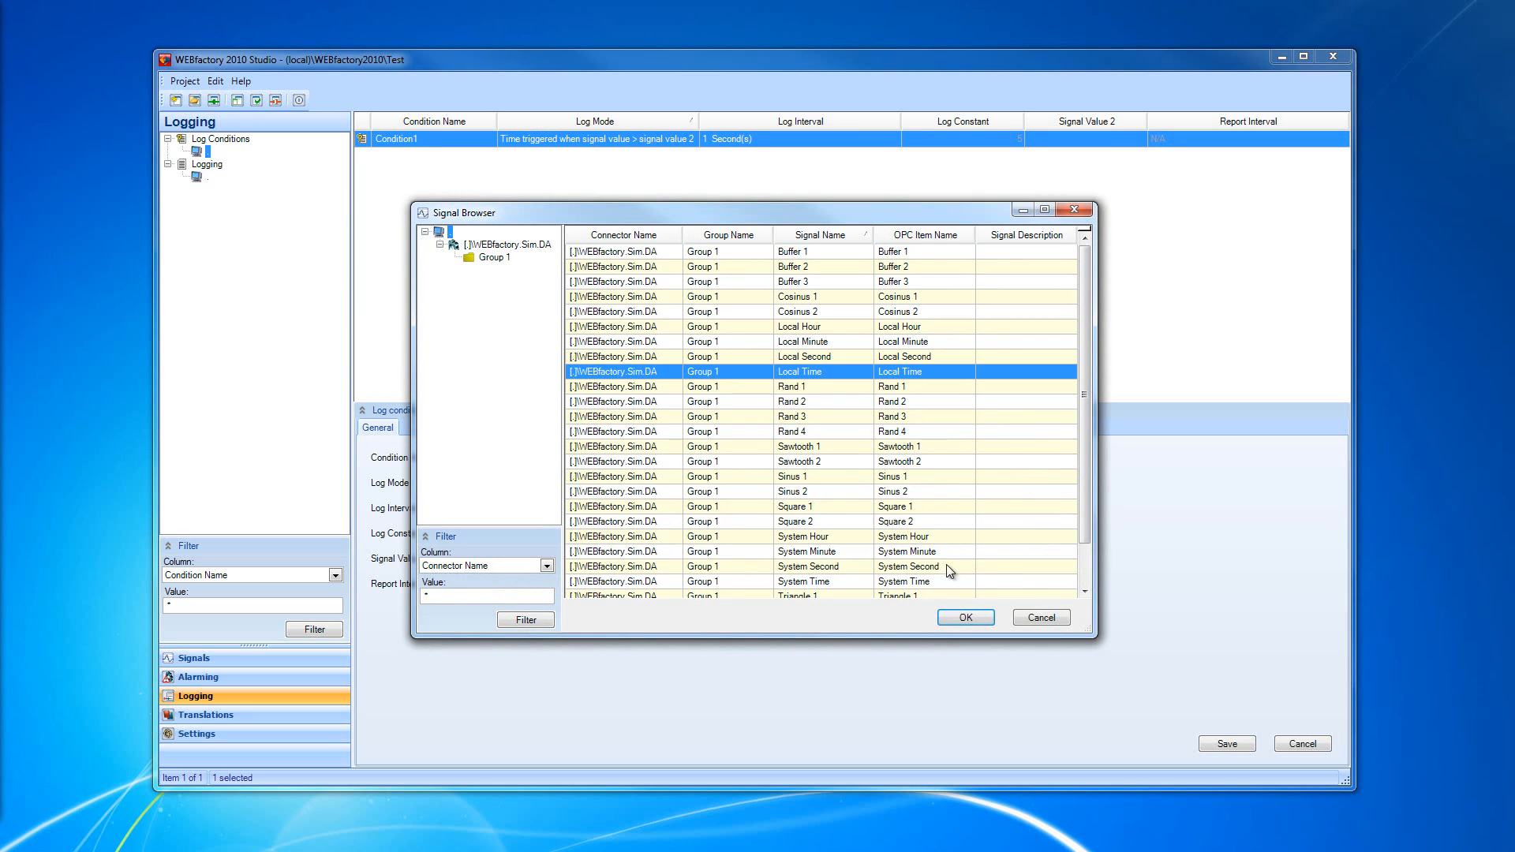
{"action": "left_click", "coordinate": [967, 617]}
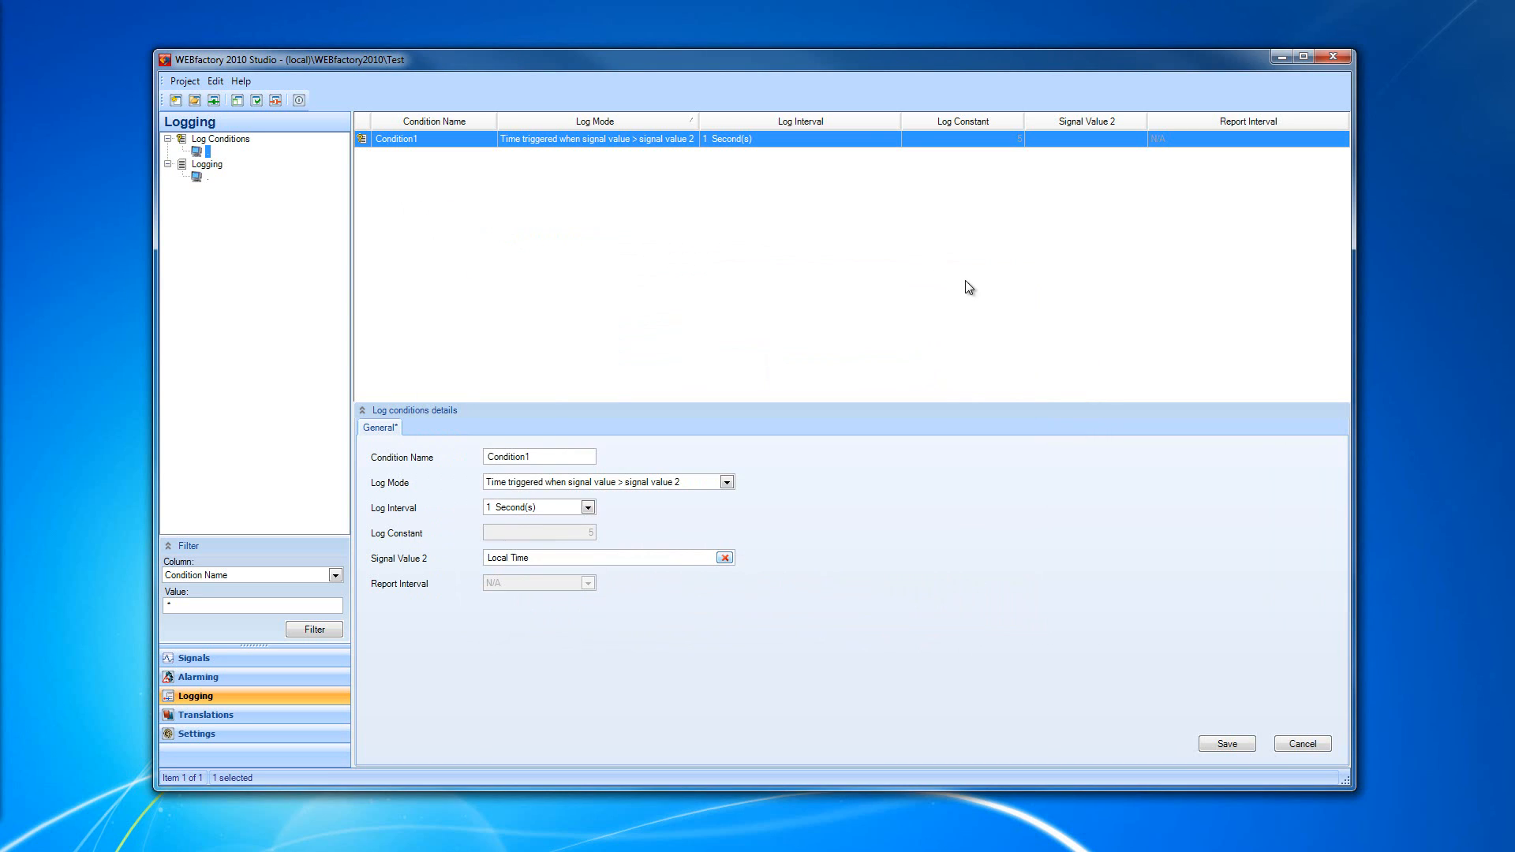
- Change Condition1's log mode to "Once on change"
{"action": "left_click", "coordinate": [688, 140]}
{"action": "left_click", "coordinate": [692, 139]}
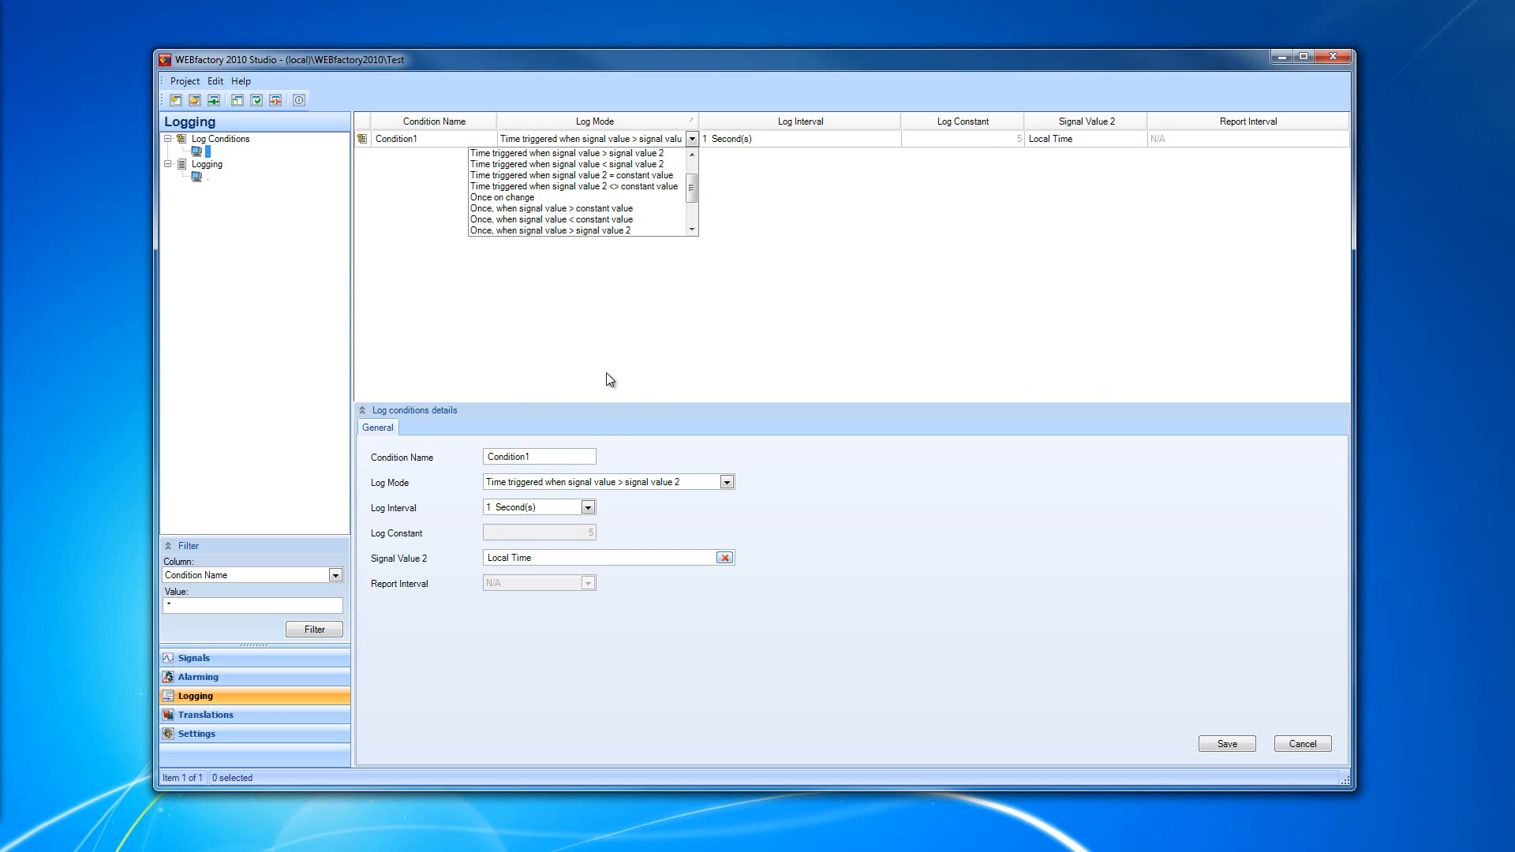
{"action": "scroll", "coordinate": [602, 191], "scroll_direction": "down", "scroll_amount": 1}
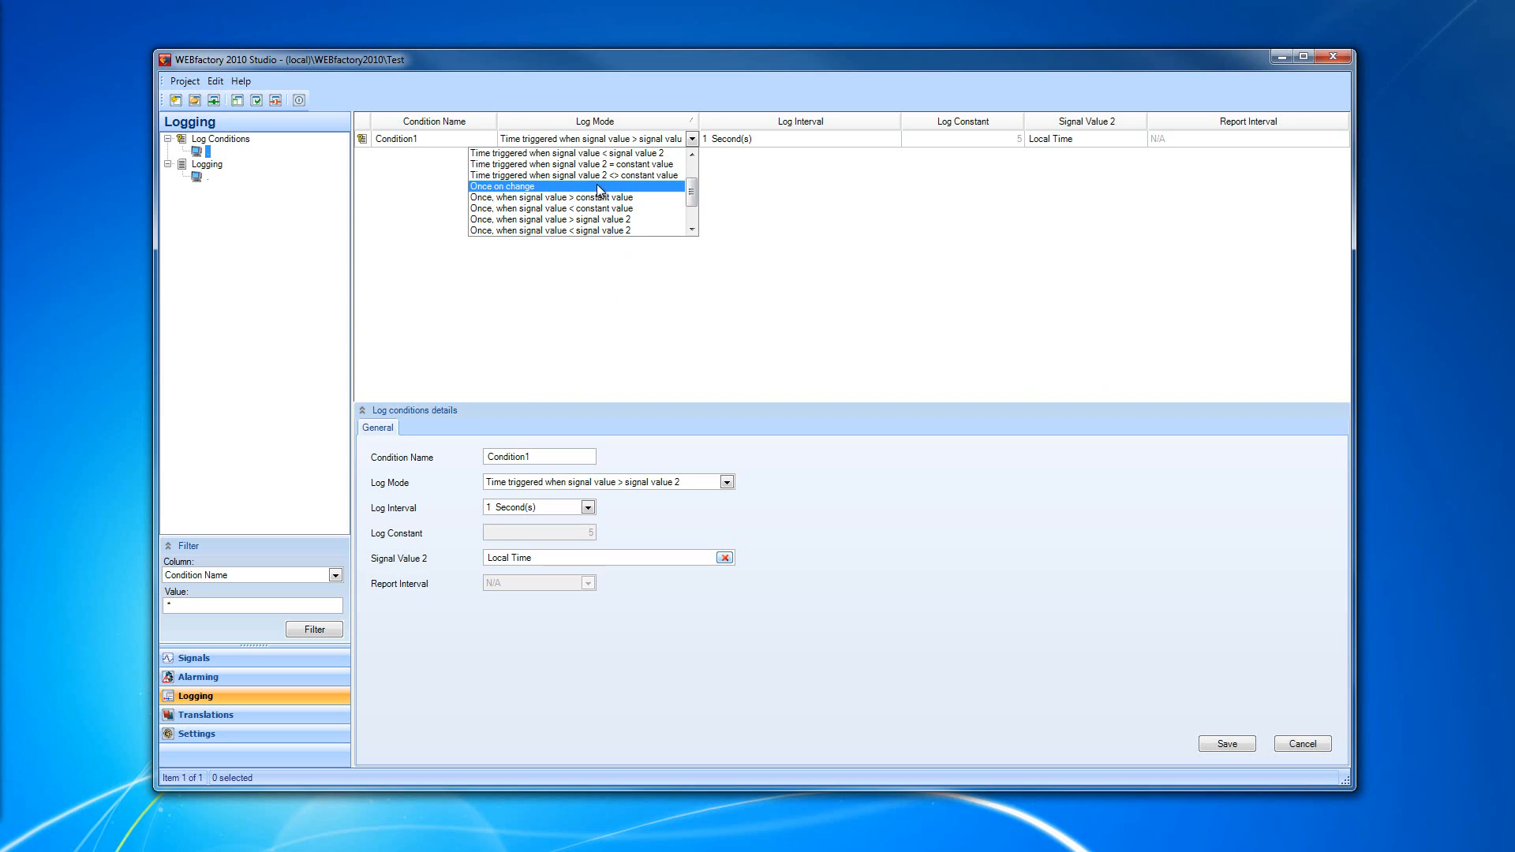
{"action": "left_click", "coordinate": [597, 187]}
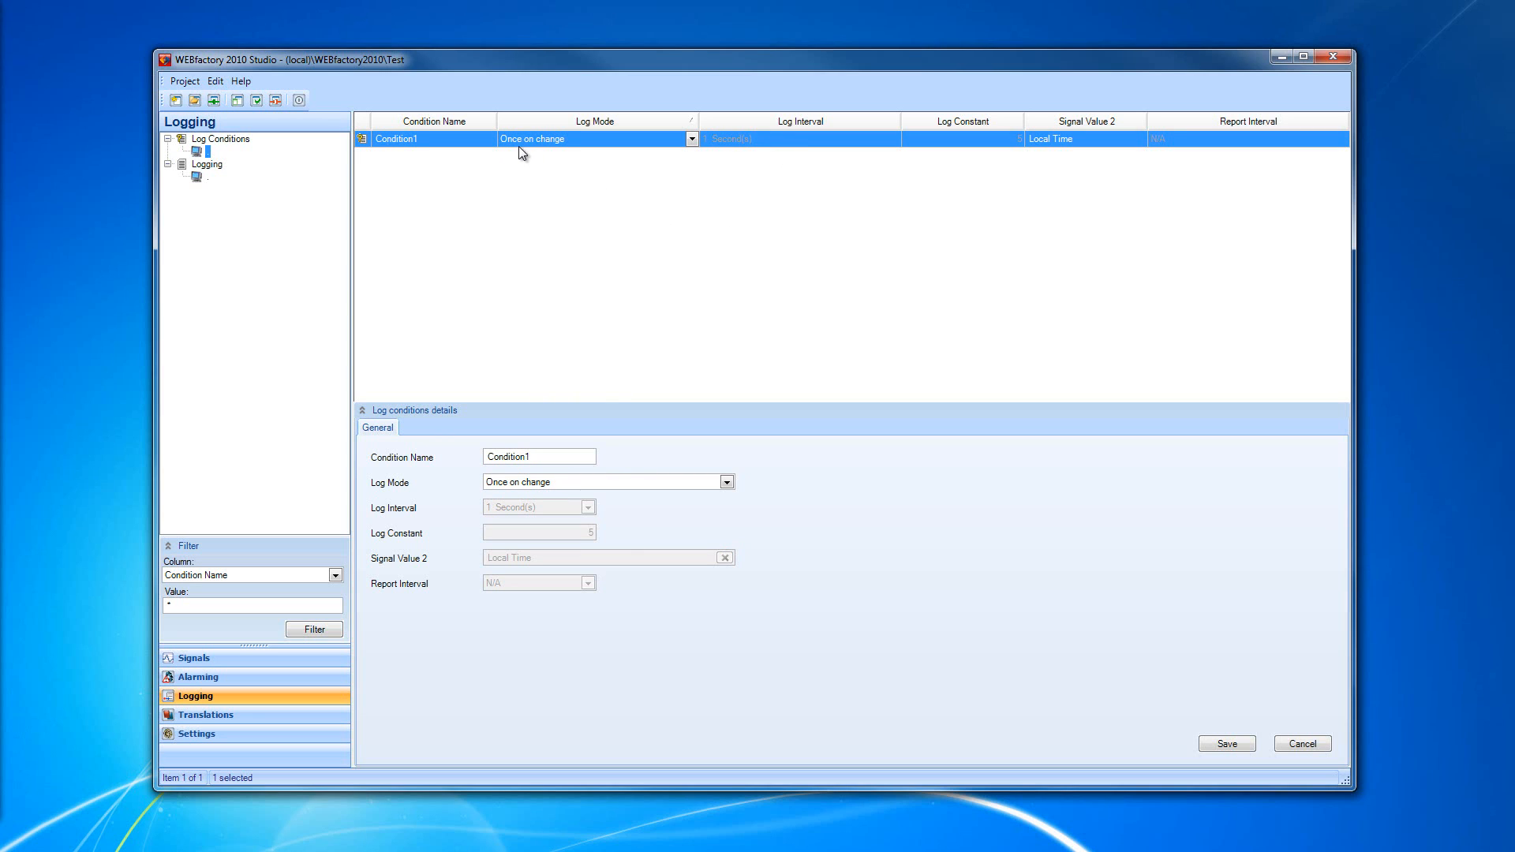
- Try the log modes "Once, when signal value > constant value" and "Once, when signal value < signal value 2" on Condition1
{"action": "left_click", "coordinate": [692, 140]}
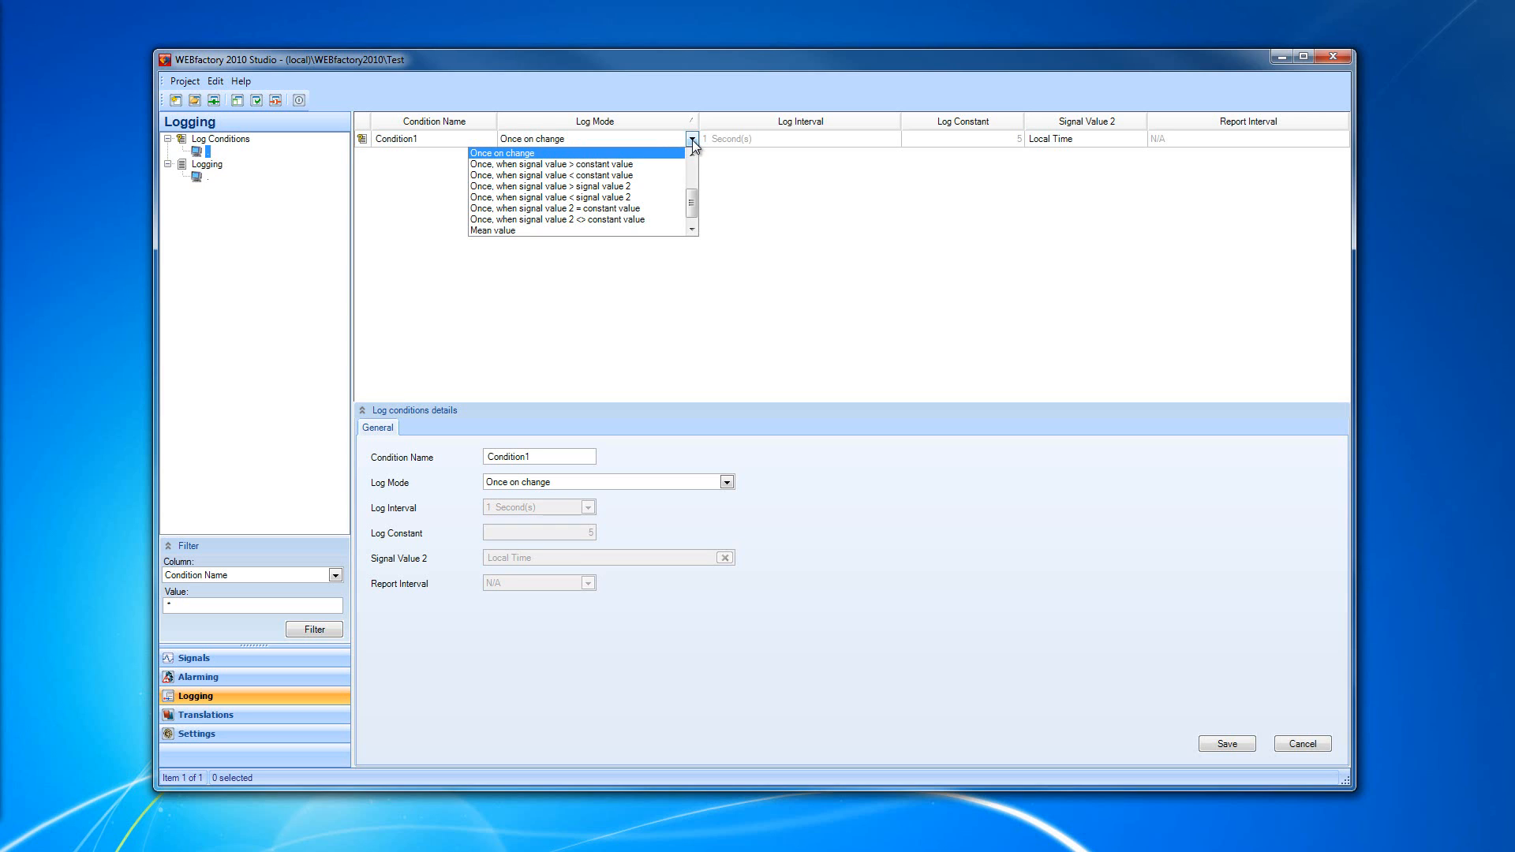
{"action": "left_click", "coordinate": [650, 163]}
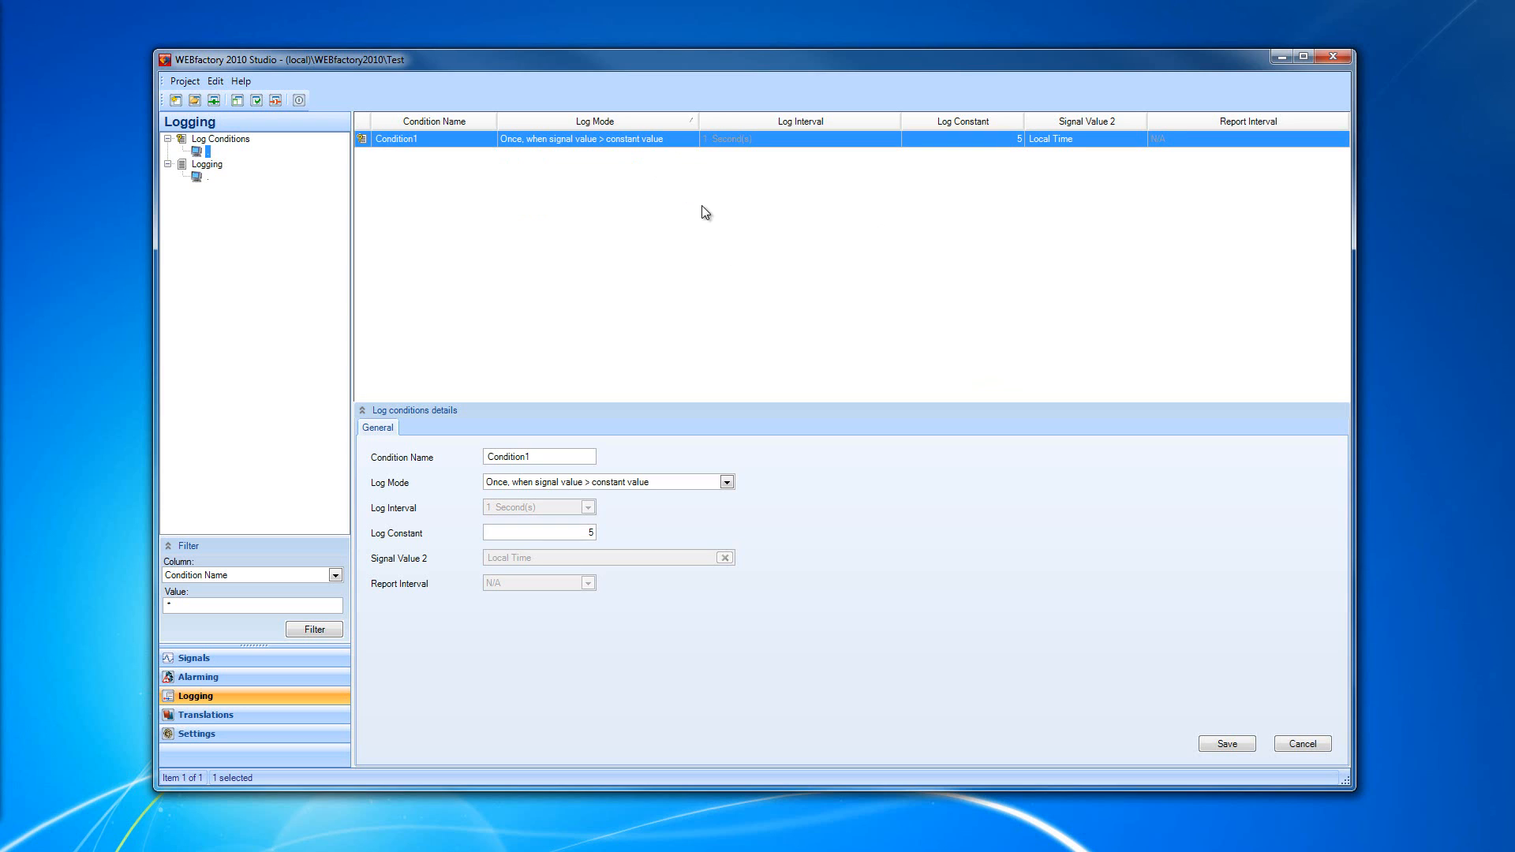
{"action": "left_click", "coordinate": [682, 141]}
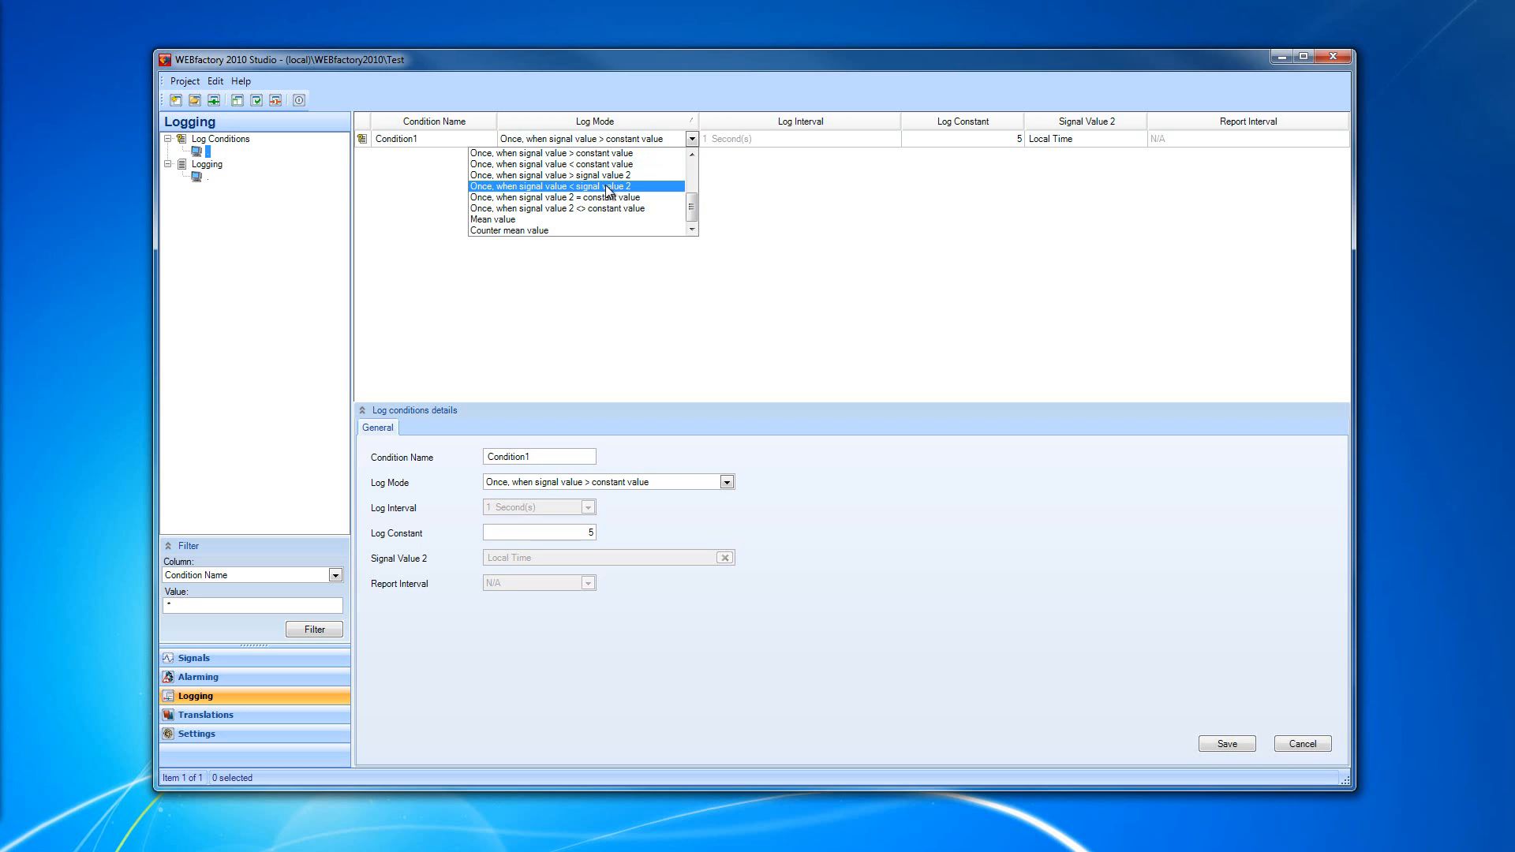
{"action": "left_click", "coordinate": [607, 189]}
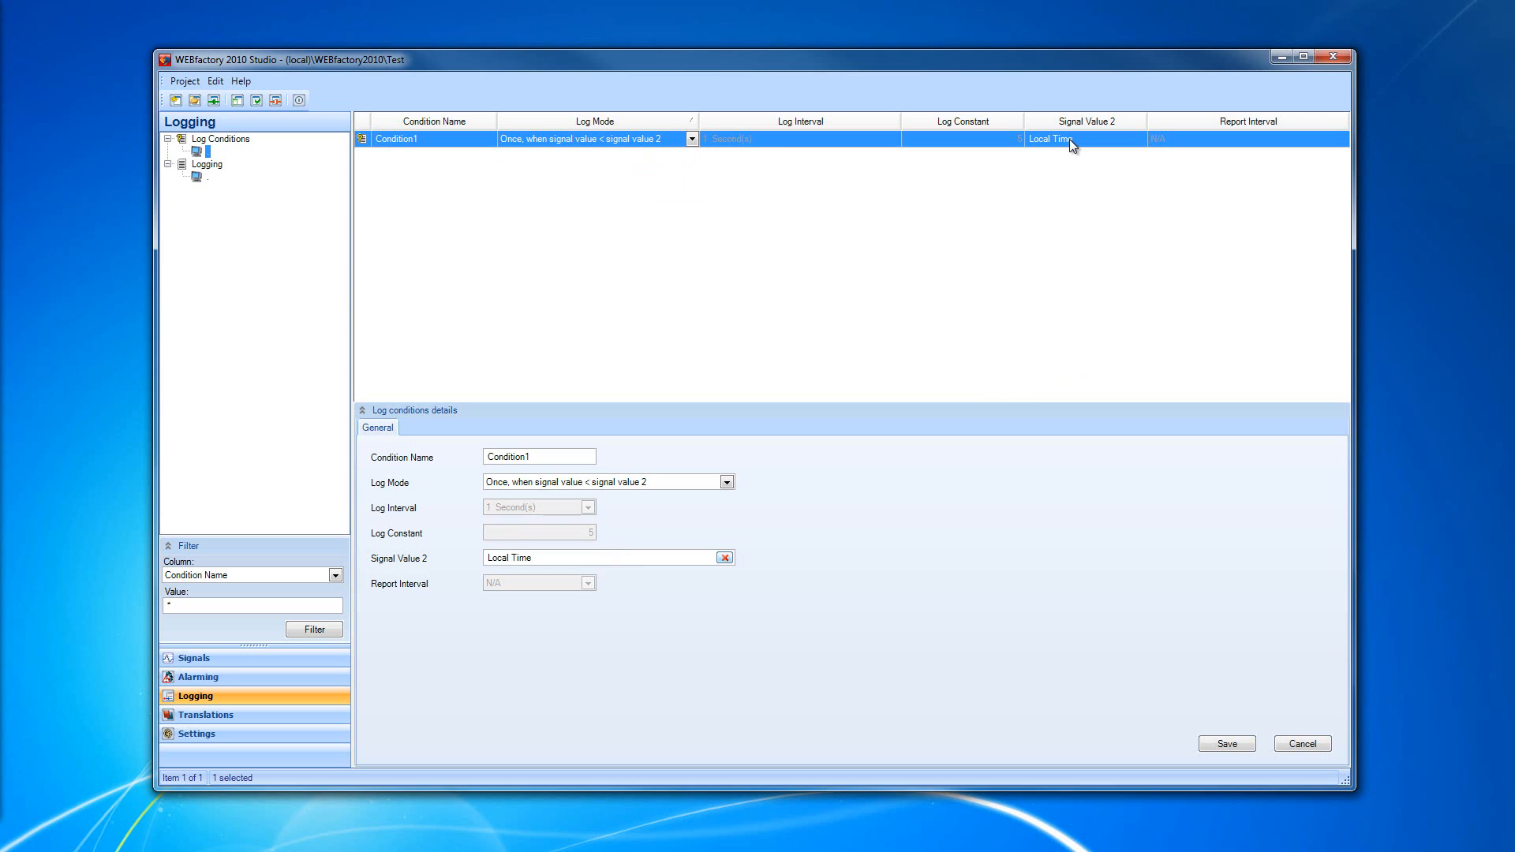
- Change Condition1's log mode to "Mean value"
{"action": "left_click", "coordinate": [691, 139]}
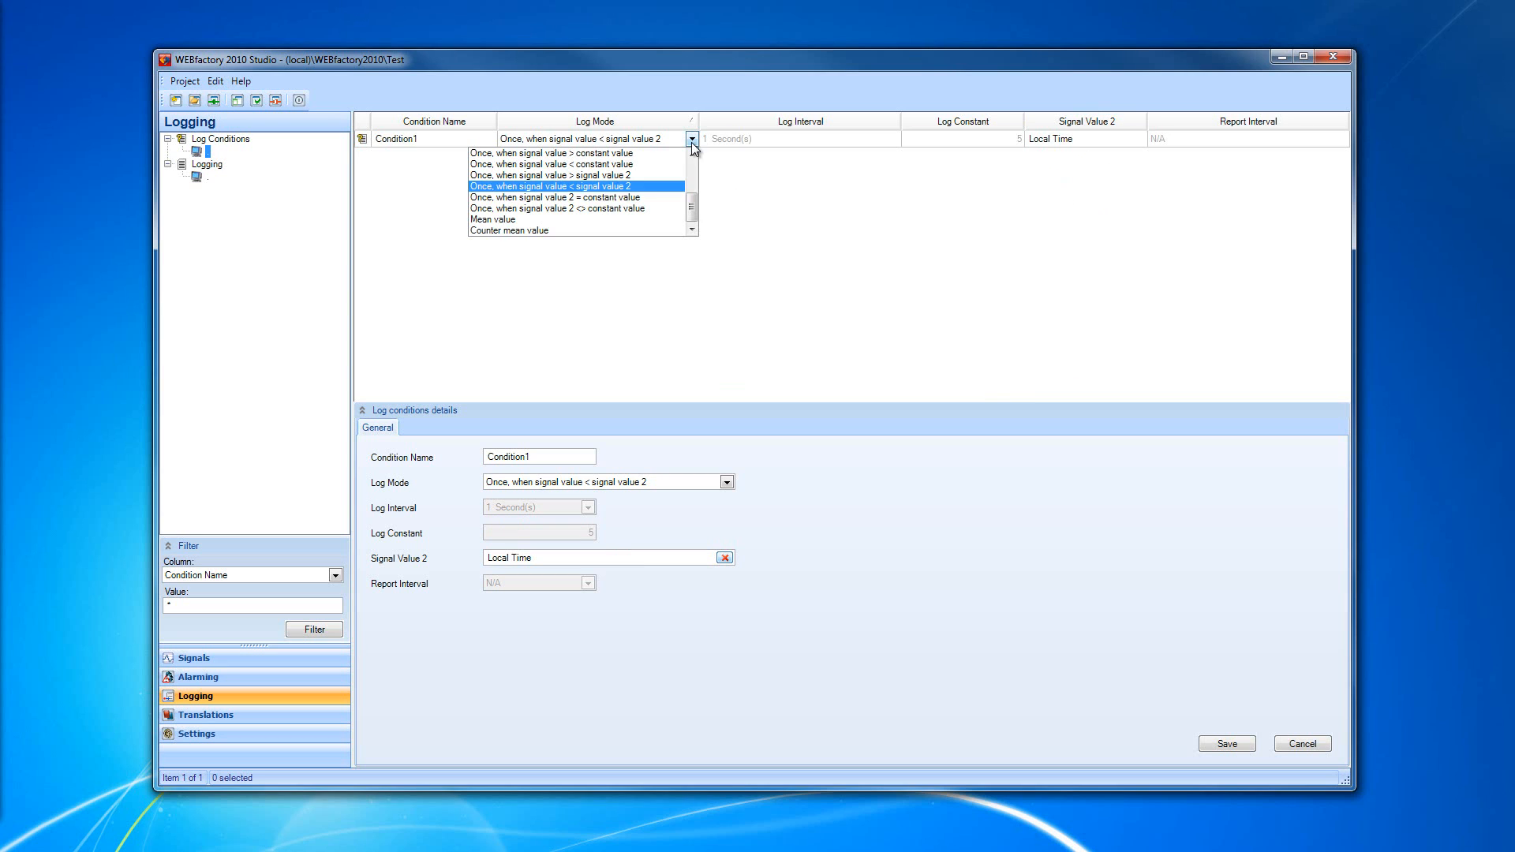
{"action": "left_click", "coordinate": [658, 218]}
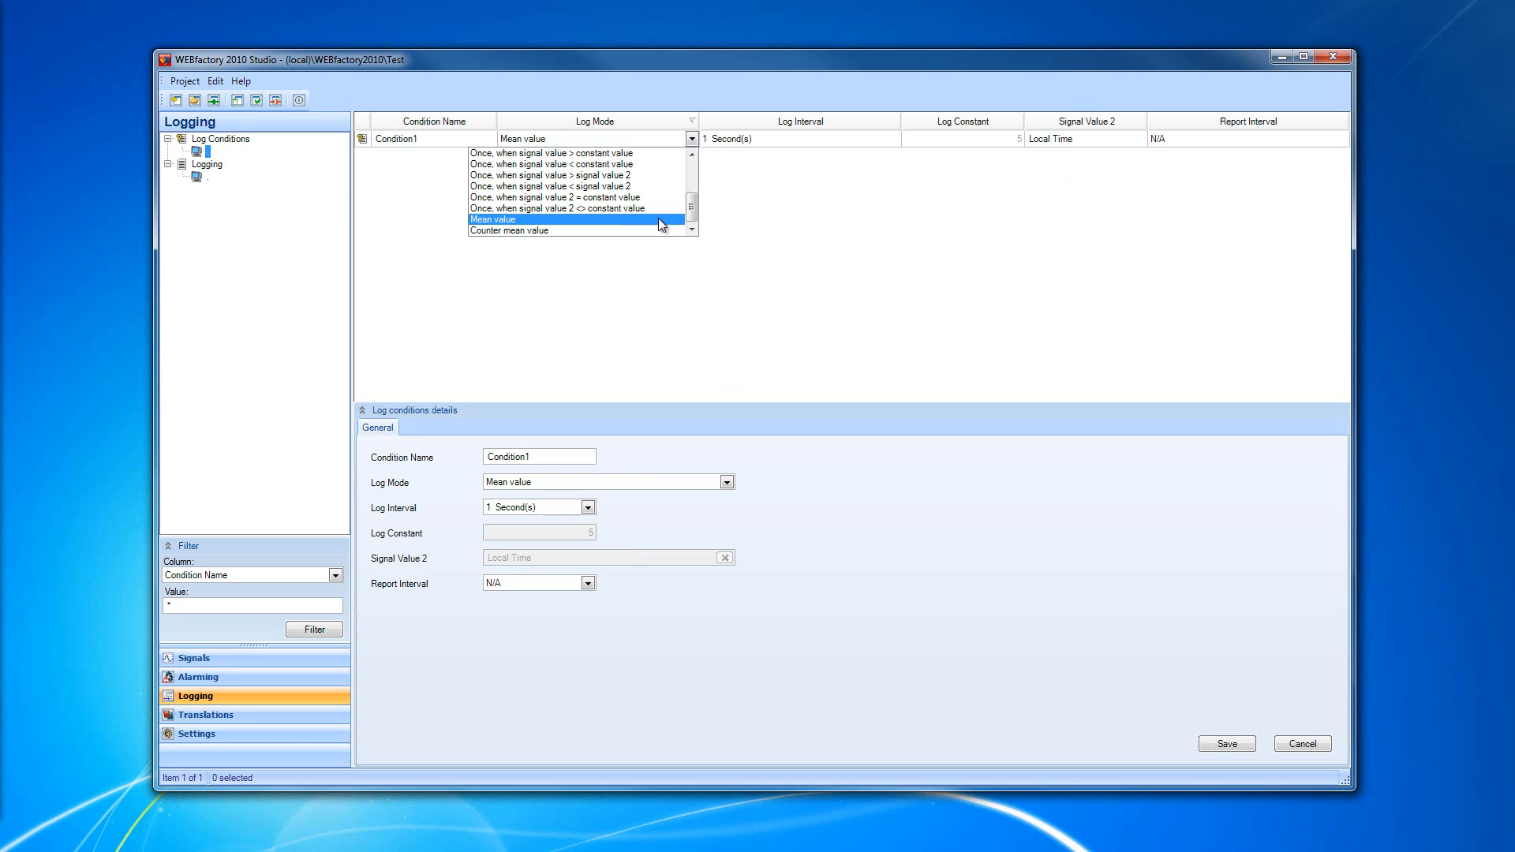
{"action": "left_click", "coordinate": [659, 220]}
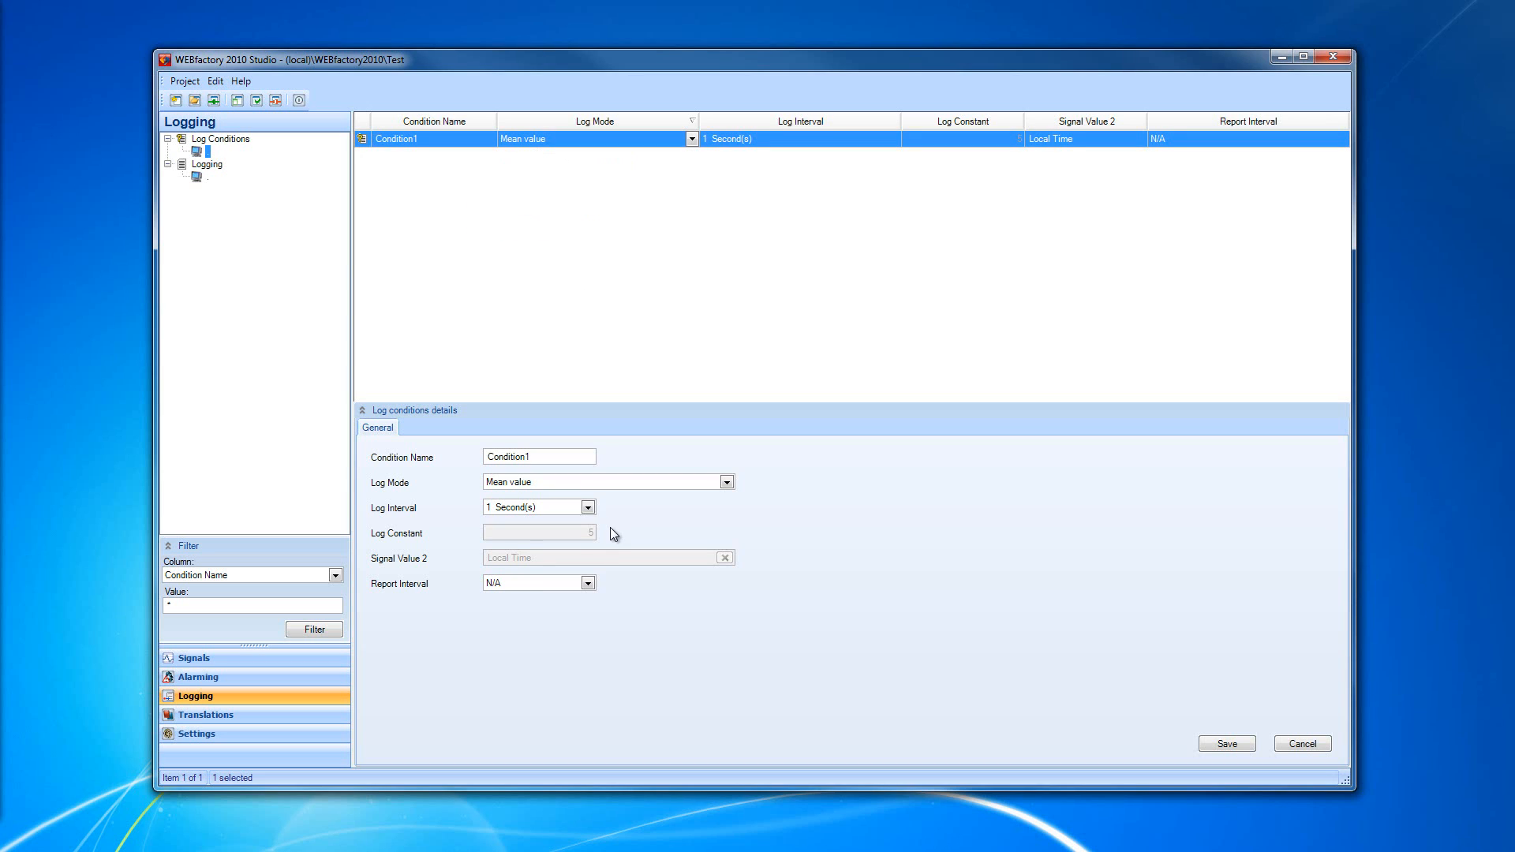
- Set Condition1's log interval to 3 seconds and its report interval to 5 seconds in the condition details
{"action": "left_click", "coordinate": [587, 507]}
{"action": "left_click", "coordinate": [557, 543]}
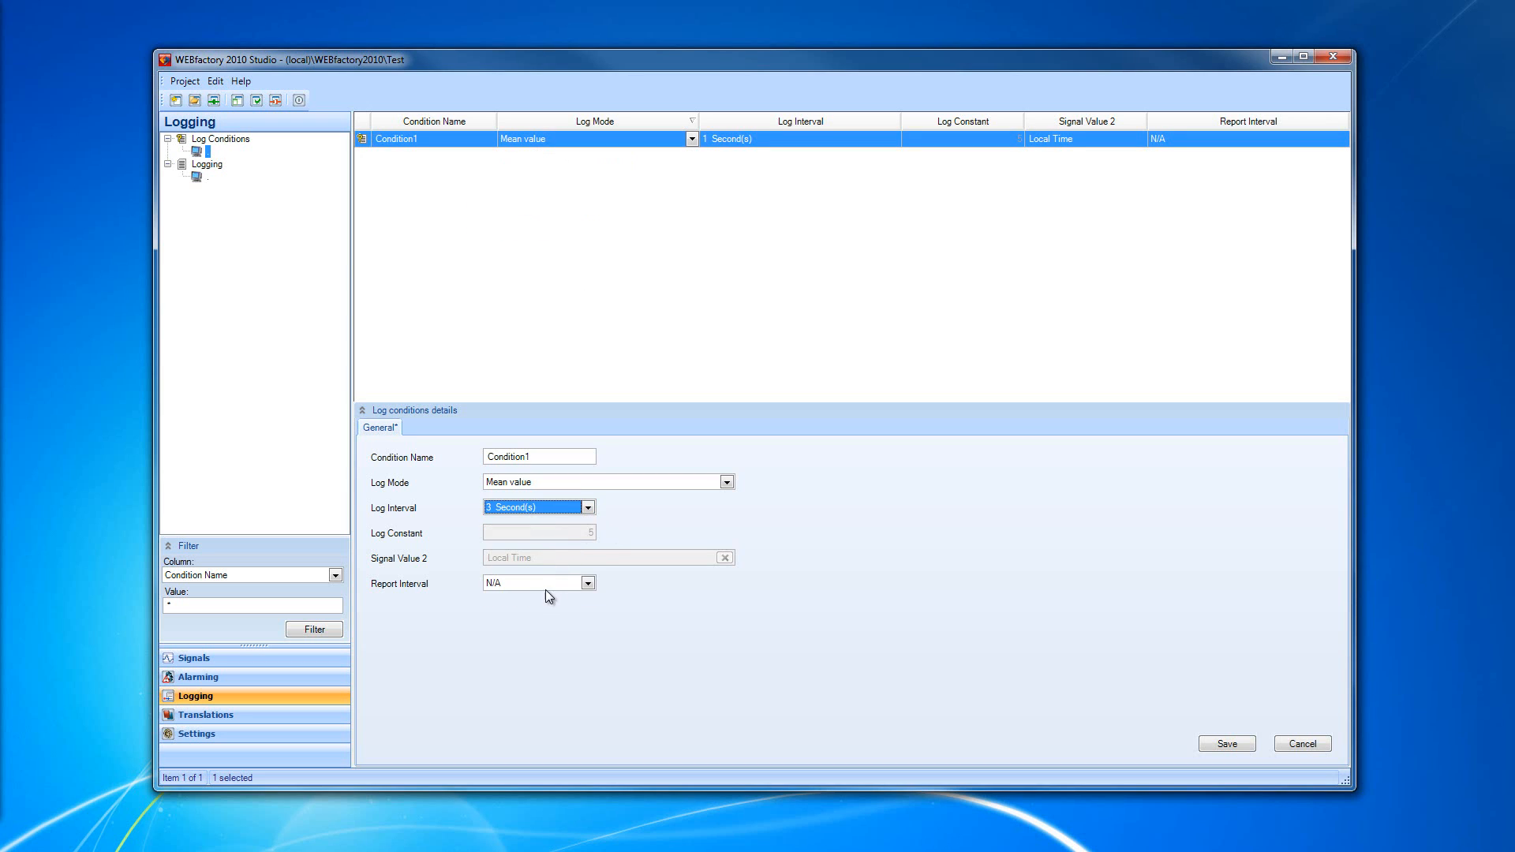
{"action": "left_click", "coordinate": [549, 590]}
{"action": "left_click", "coordinate": [586, 584]}
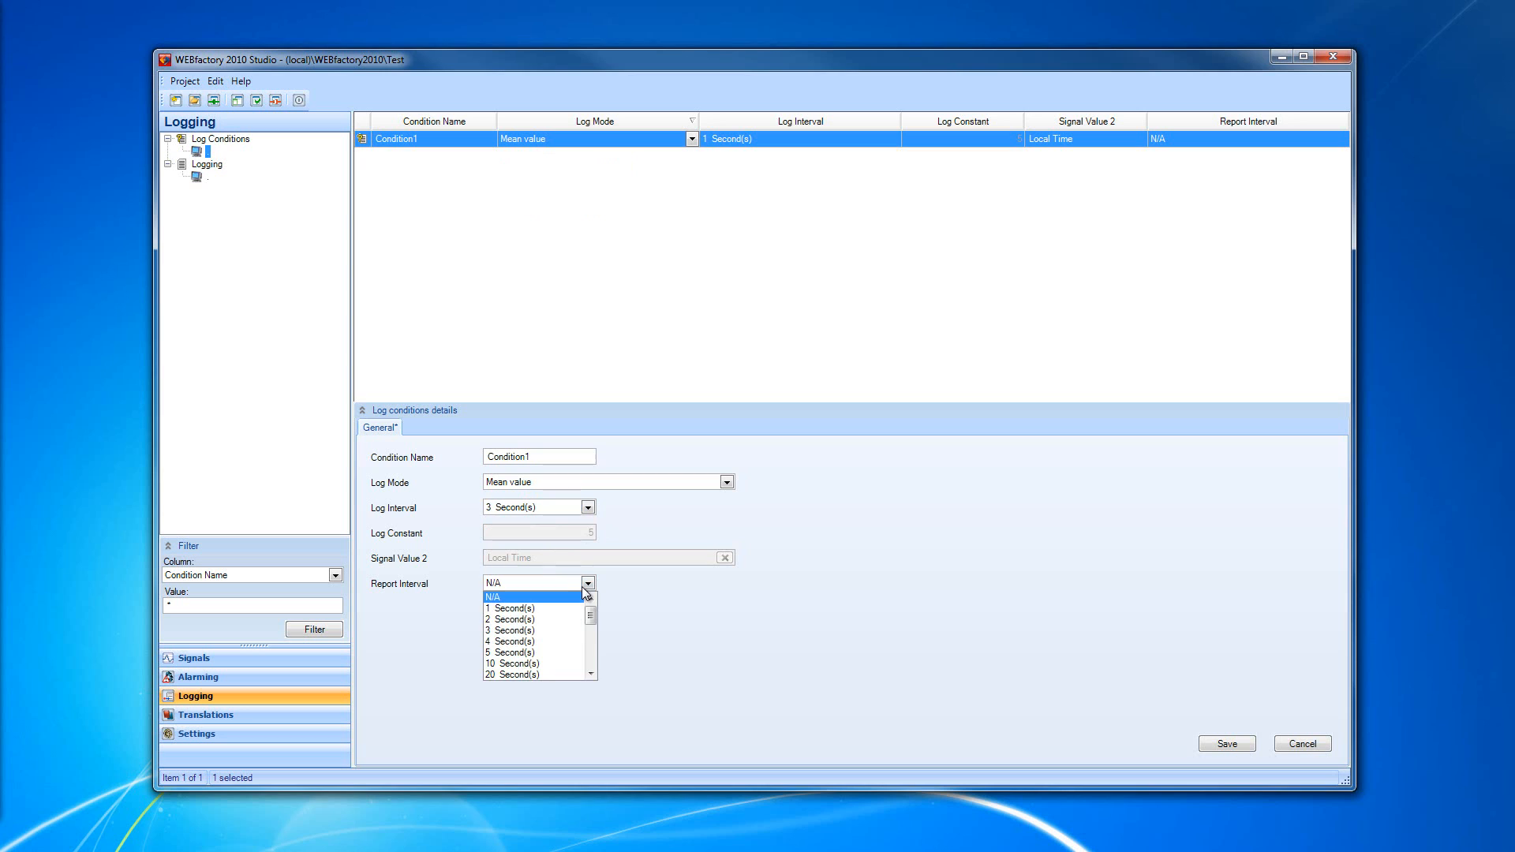
{"action": "left_click", "coordinate": [546, 656]}
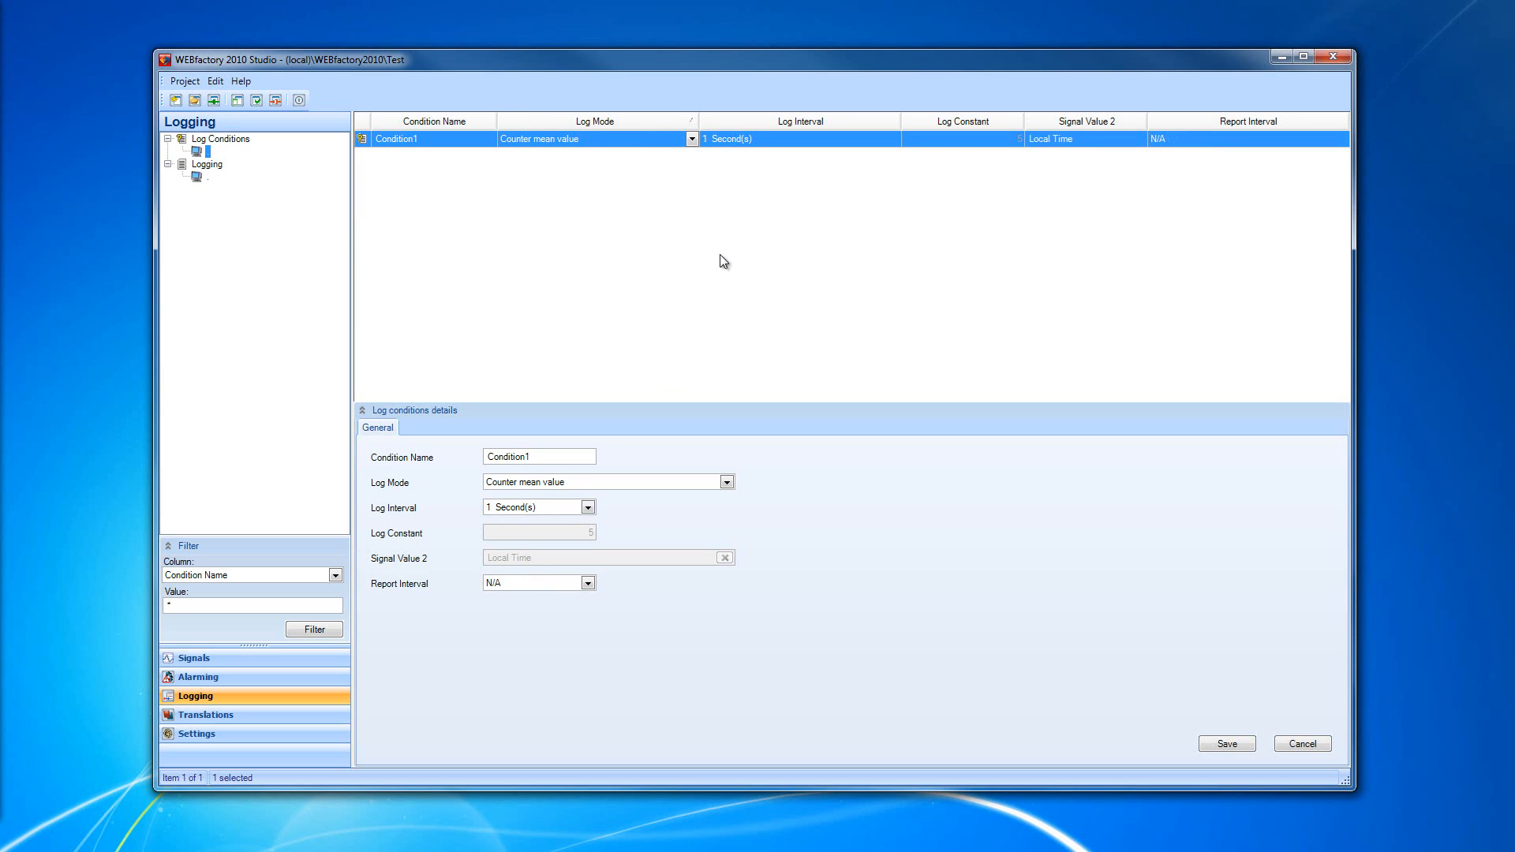
- Check Condition1's log interval choices and try the log modes "Once, when signal value < constant value" and "Once, when signal value 2 = constant value"
{"action": "left_click", "coordinate": [799, 136]}
{"action": "left_click", "coordinate": [893, 139]}
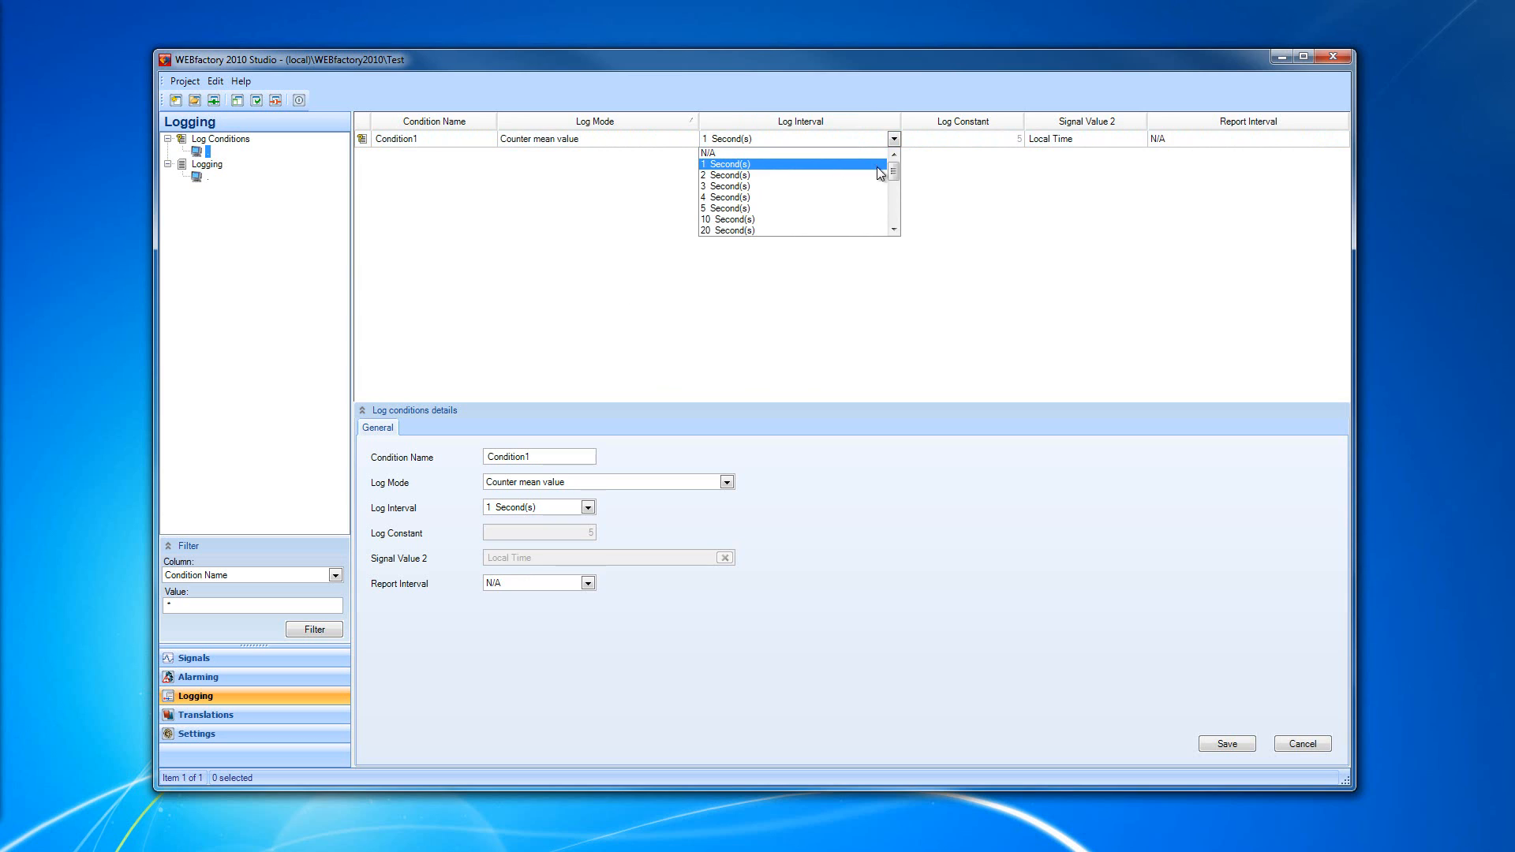
{"action": "mouse_move", "coordinate": [892, 169]}
{"action": "left_mouse_down"}
{"action": "mouse_move", "coordinate": [894, 218]}
{"action": "mouse_move", "coordinate": [894, 164]}
{"action": "left_mouse_up"}
{"action": "left_click", "coordinate": [973, 211]}
{"action": "left_click", "coordinate": [984, 138]}
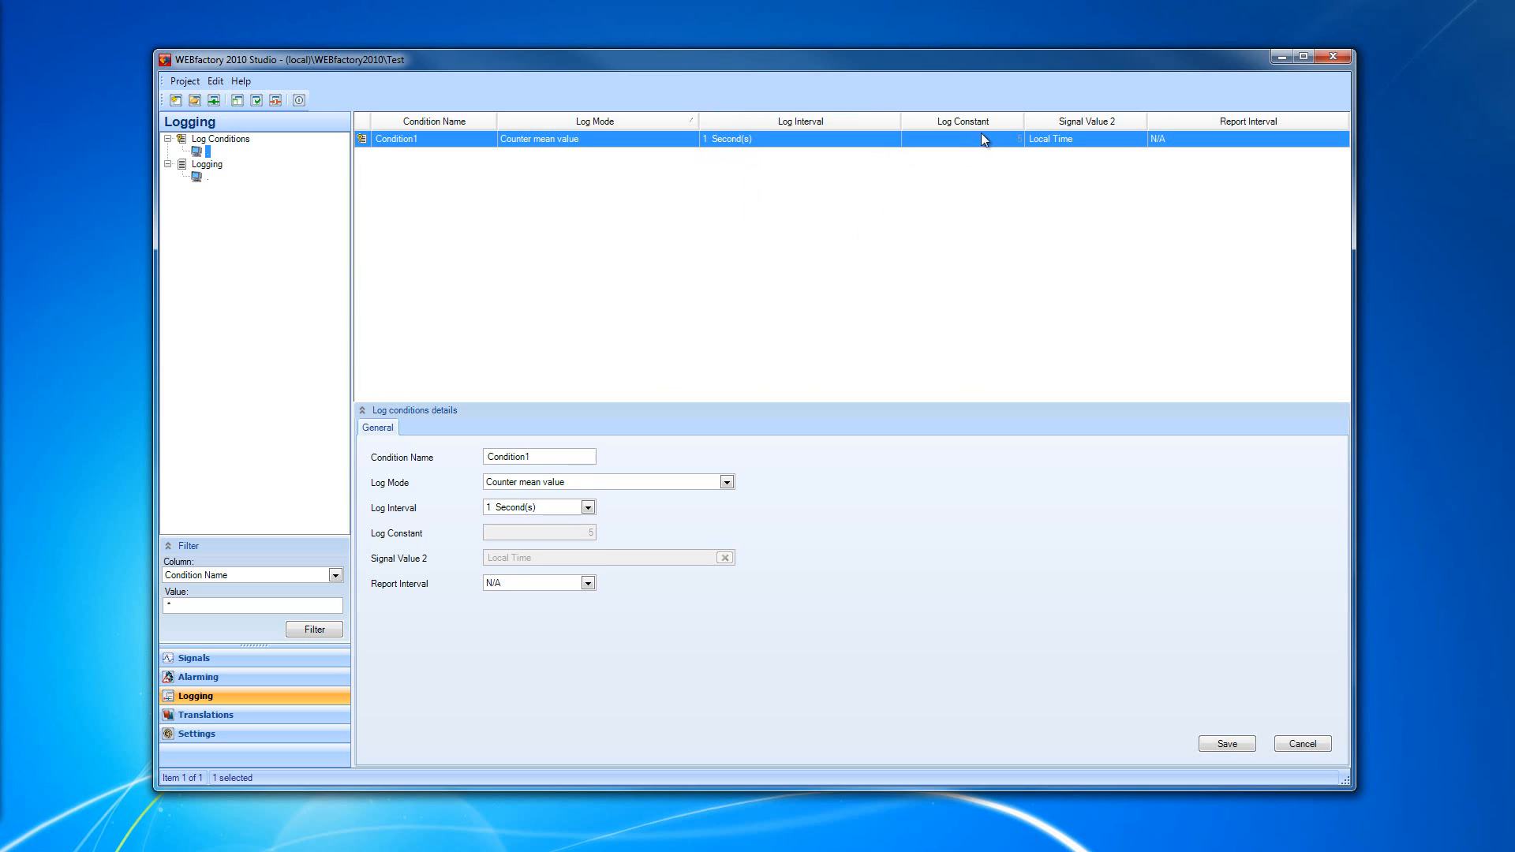
{"action": "left_click", "coordinate": [685, 138]}
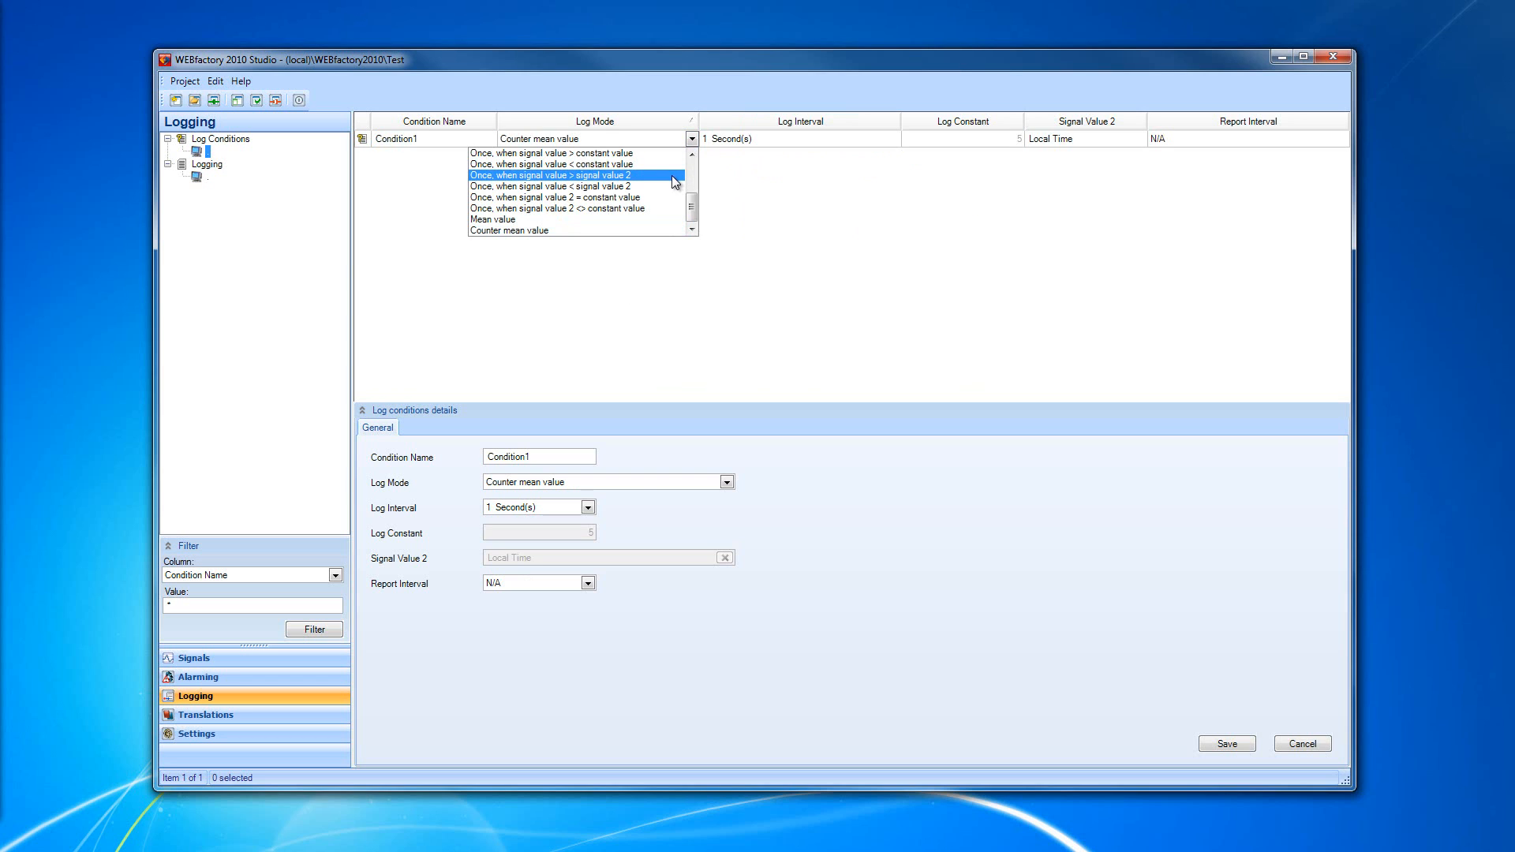
{"action": "left_click", "coordinate": [669, 164]}
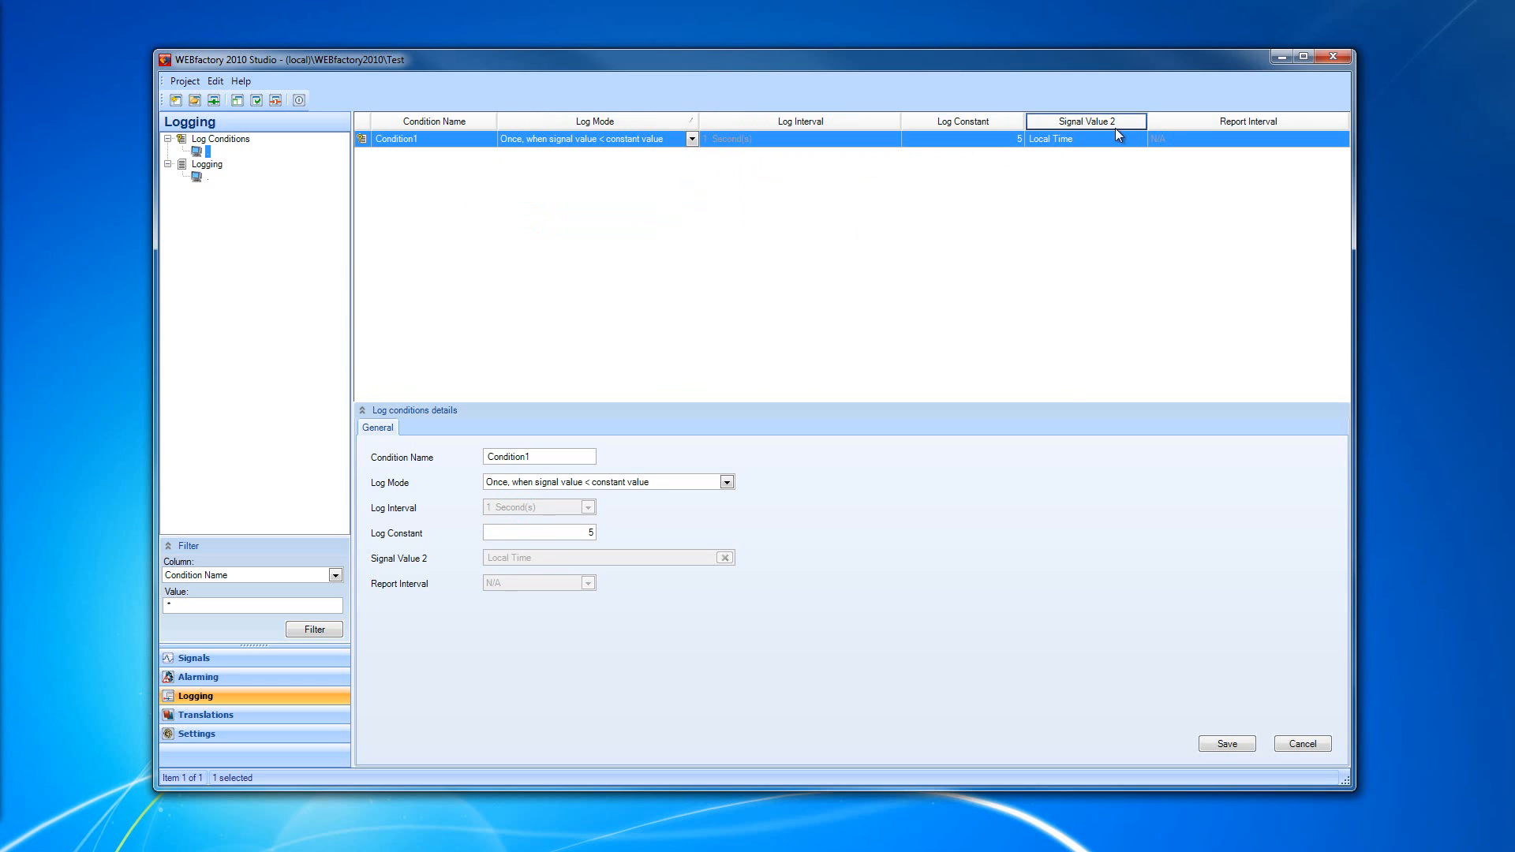
{"action": "left_click", "coordinate": [692, 140]}
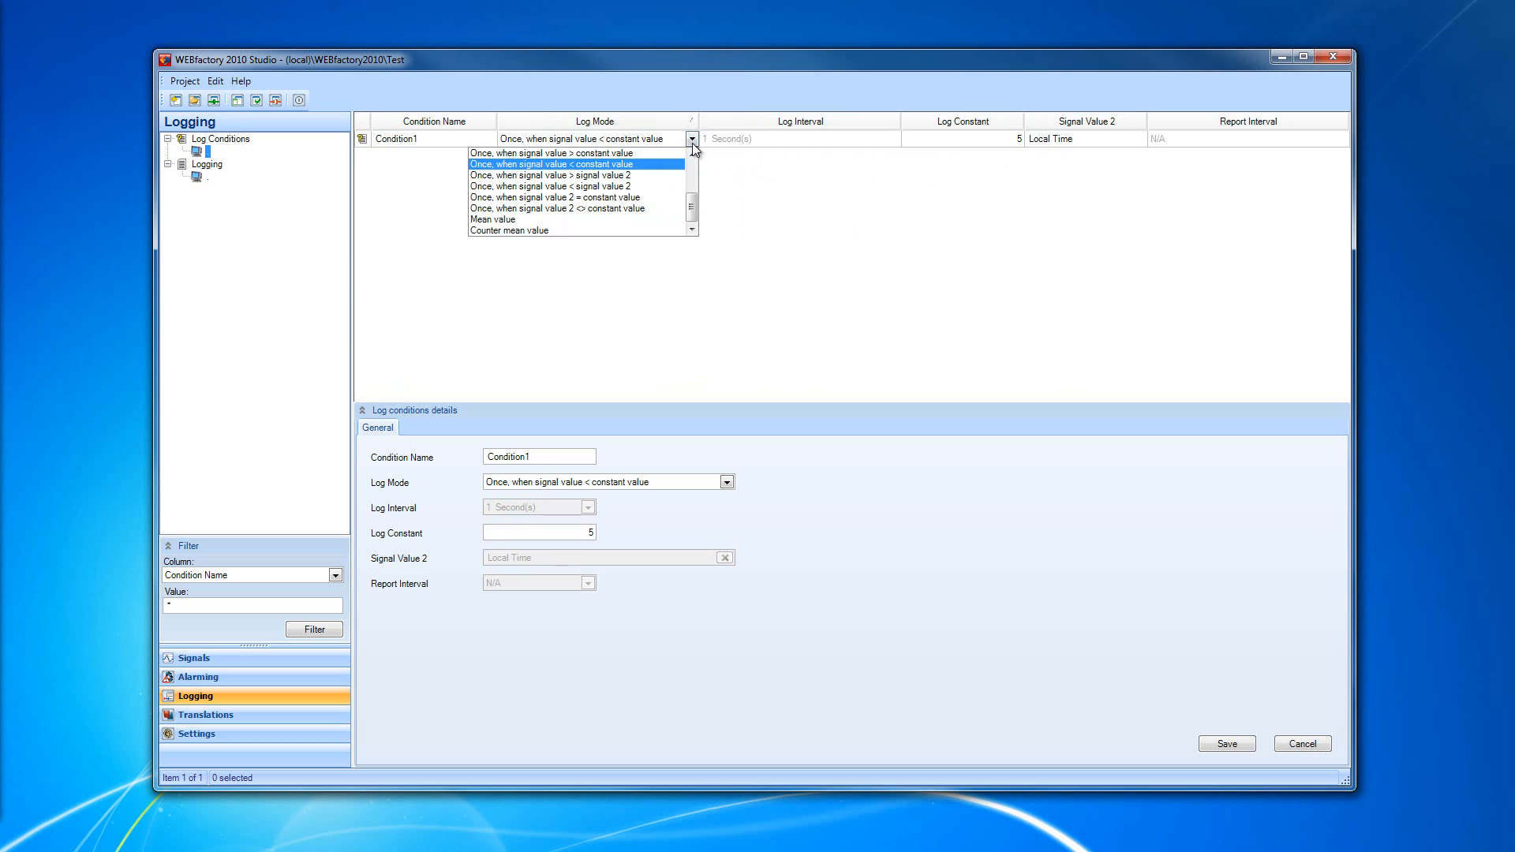
{"action": "left_click", "coordinate": [653, 198]}
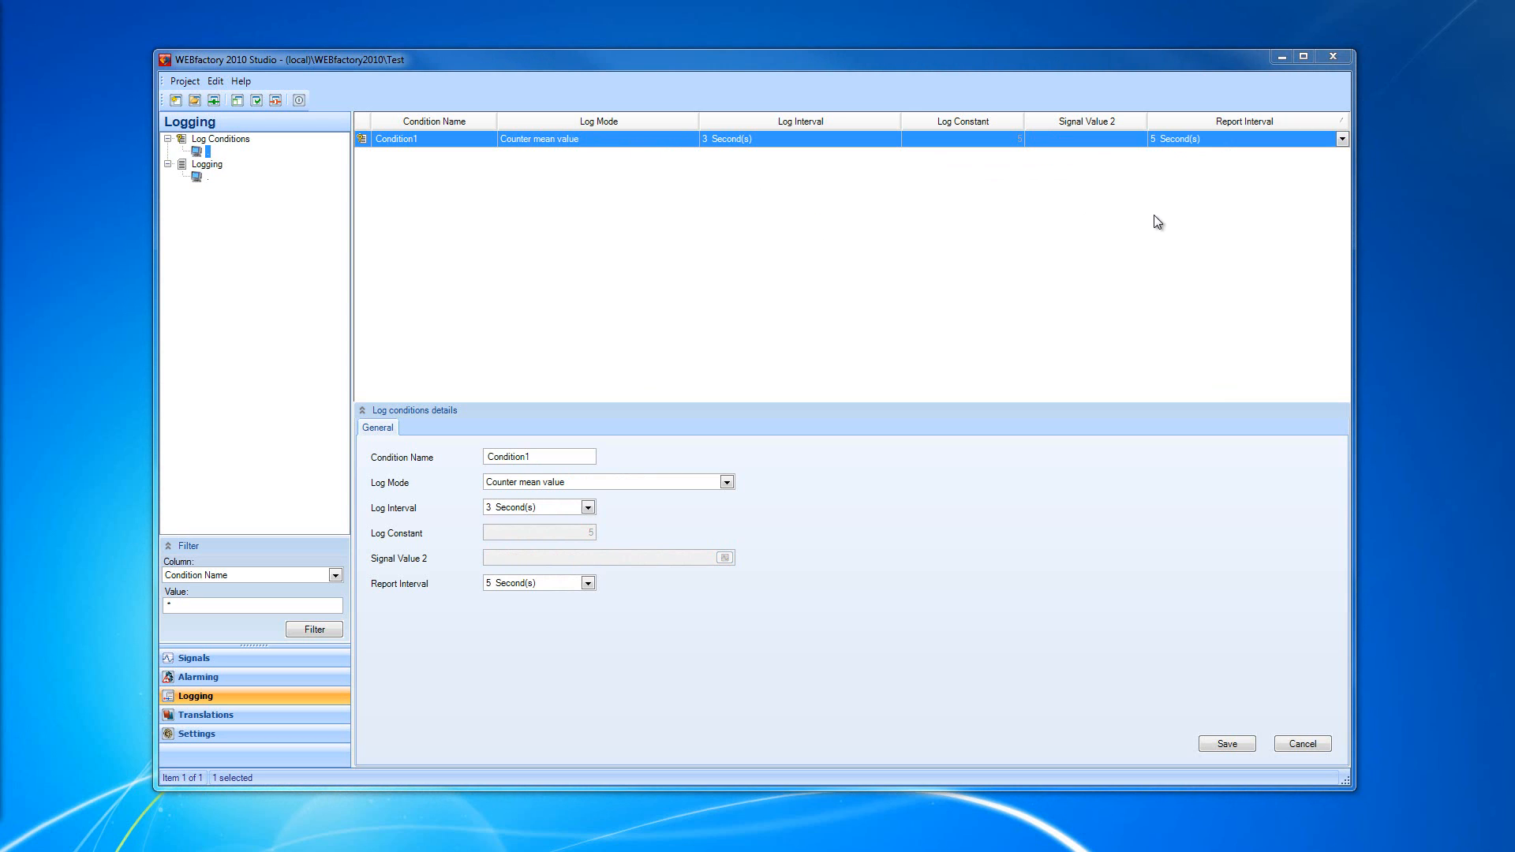
- Examine the log mode, log interval and report interval choices of Condition1 in the log conditions list
{"action": "left_click", "coordinate": [692, 139]}
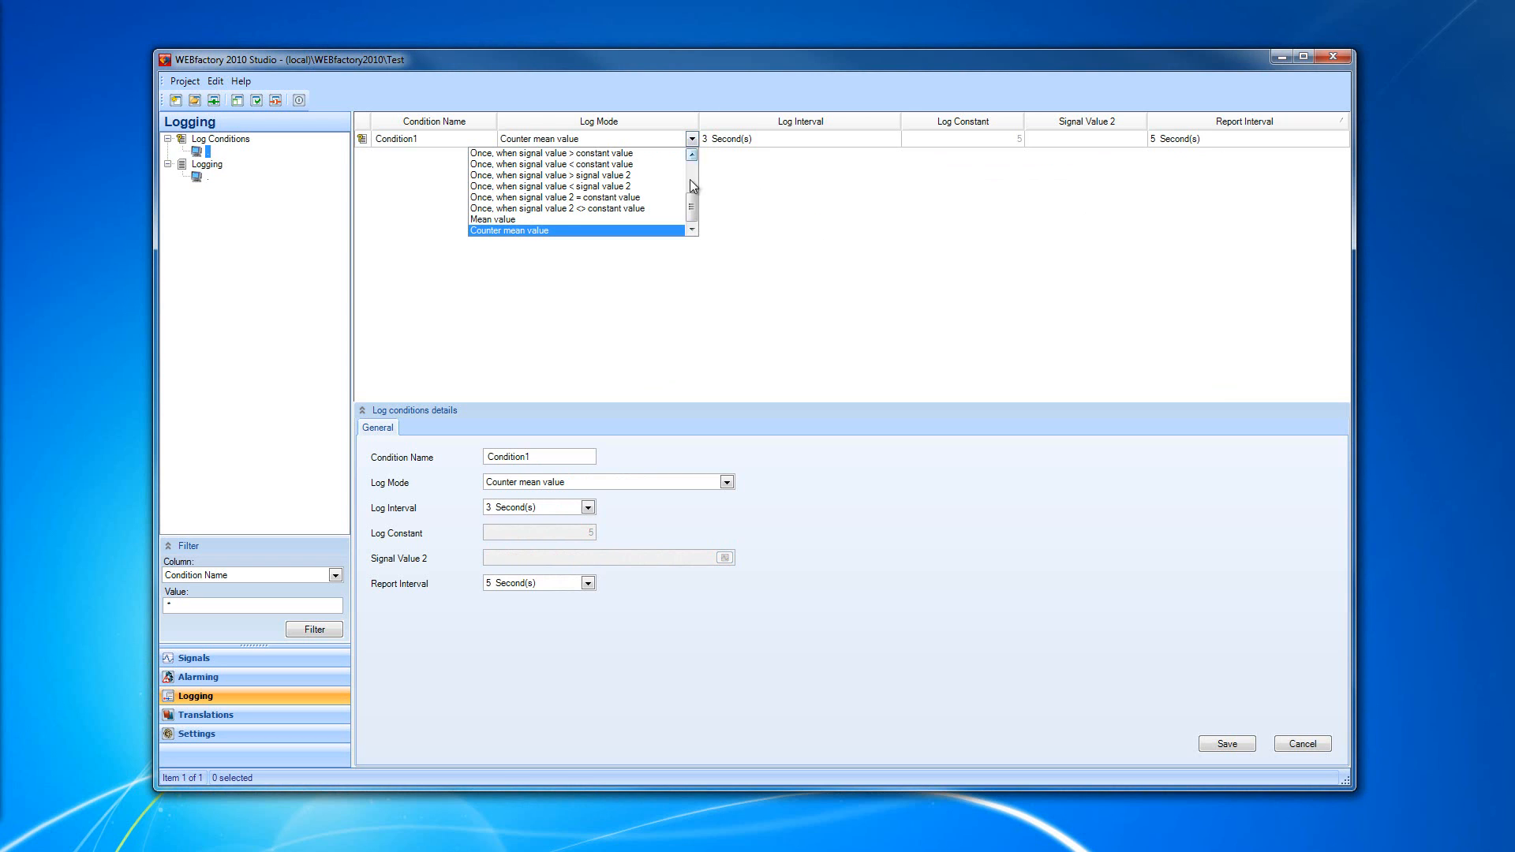
{"action": "left_click", "coordinate": [685, 315]}
{"action": "left_click", "coordinate": [806, 140]}
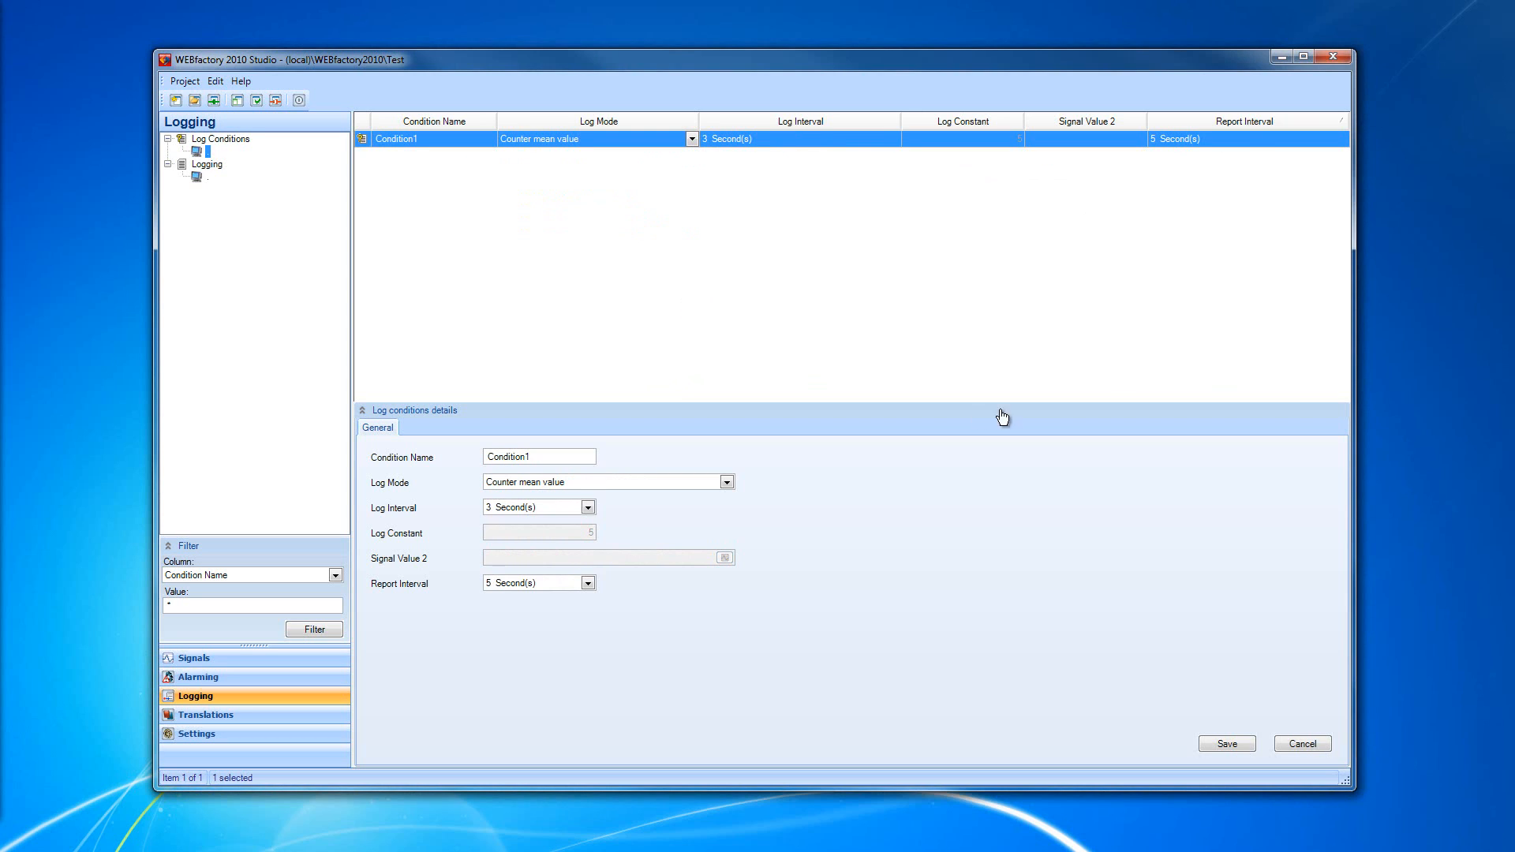
{"action": "left_click", "coordinate": [1236, 140]}
{"action": "left_click", "coordinate": [1227, 157]}
{"action": "left_click", "coordinate": [543, 140]}
{"action": "left_click", "coordinate": [841, 296]}
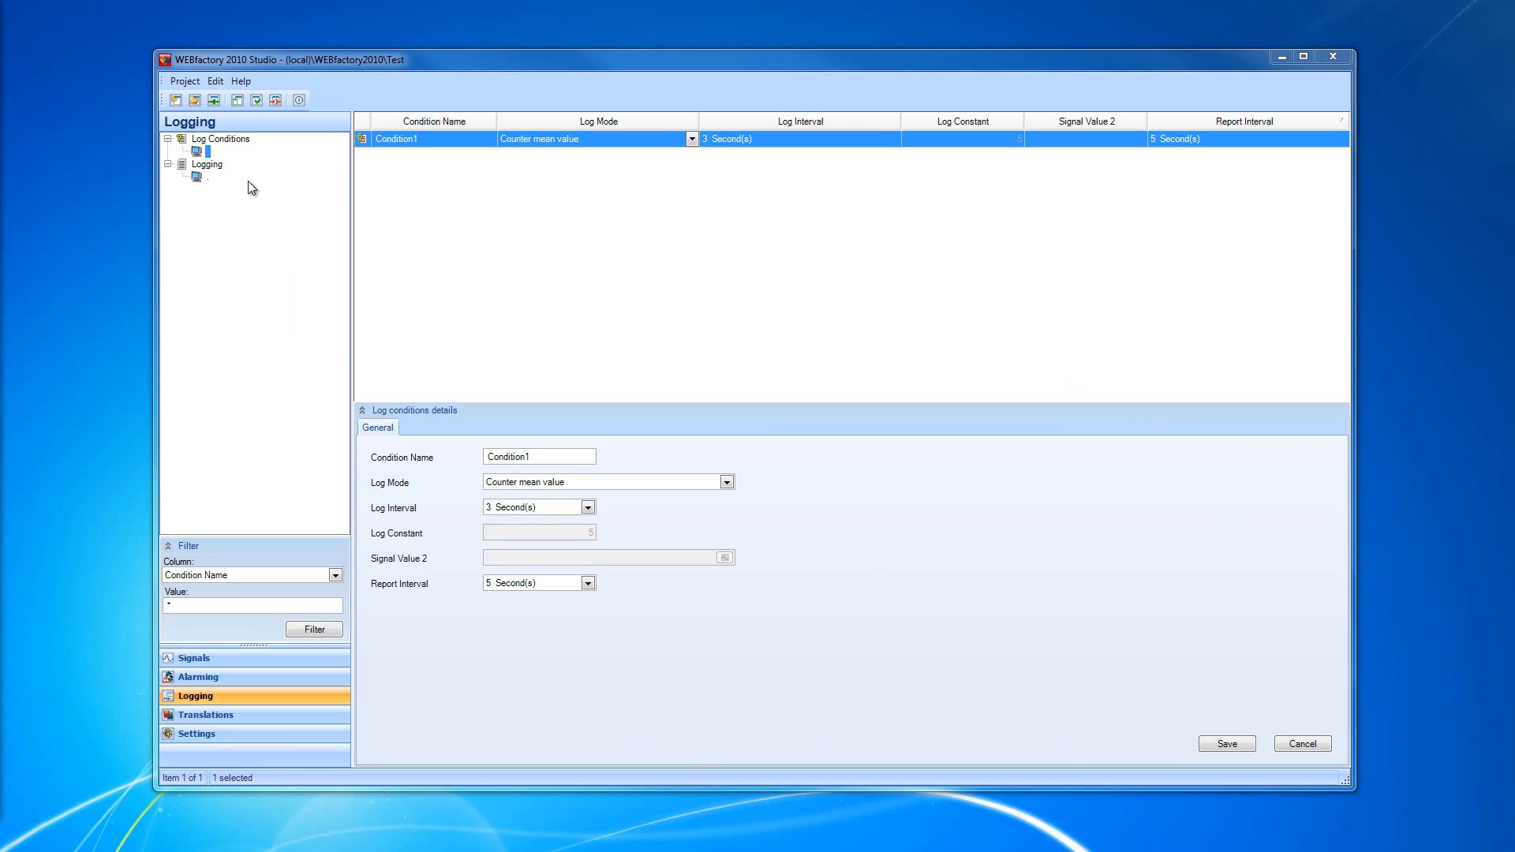
- Create a new entry in the Logging list for the signal Rand 1
{"action": "left_click", "coordinate": [198, 175]}
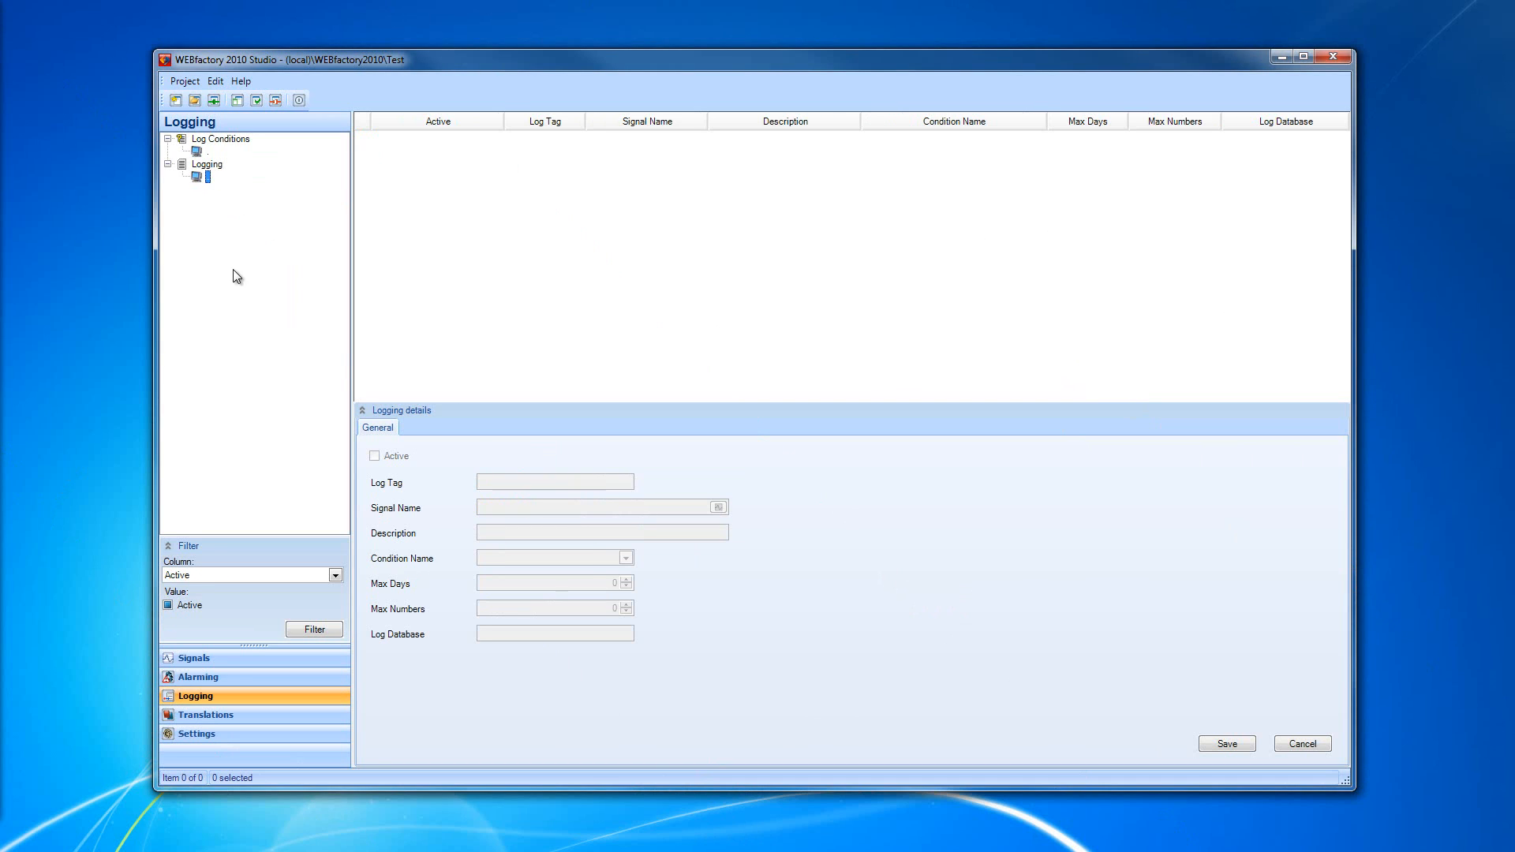
{"action": "right_click", "coordinate": [490, 156]}
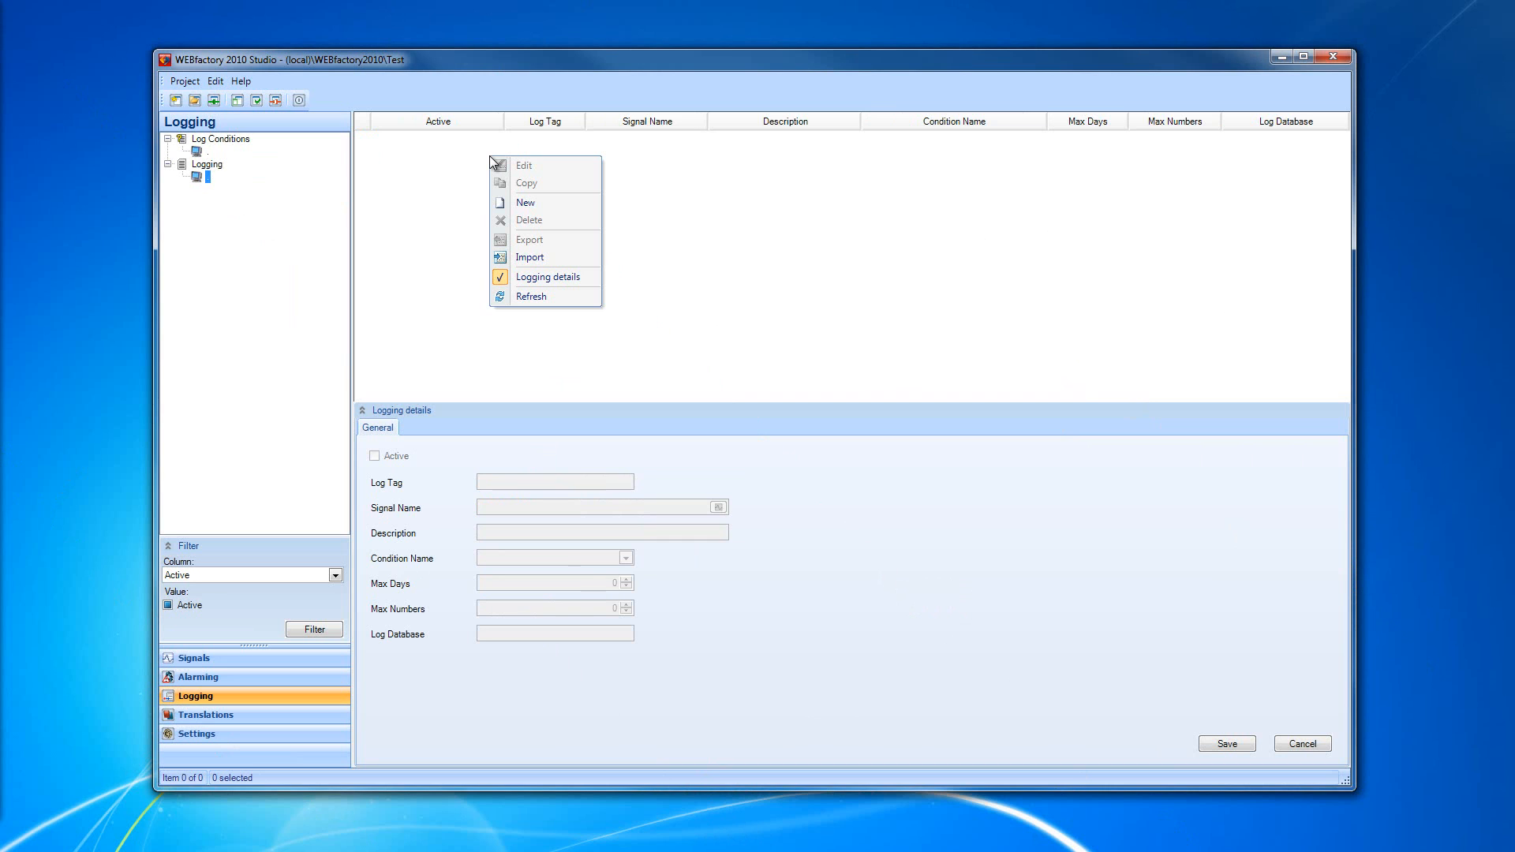
{"action": "left_click", "coordinate": [533, 204]}
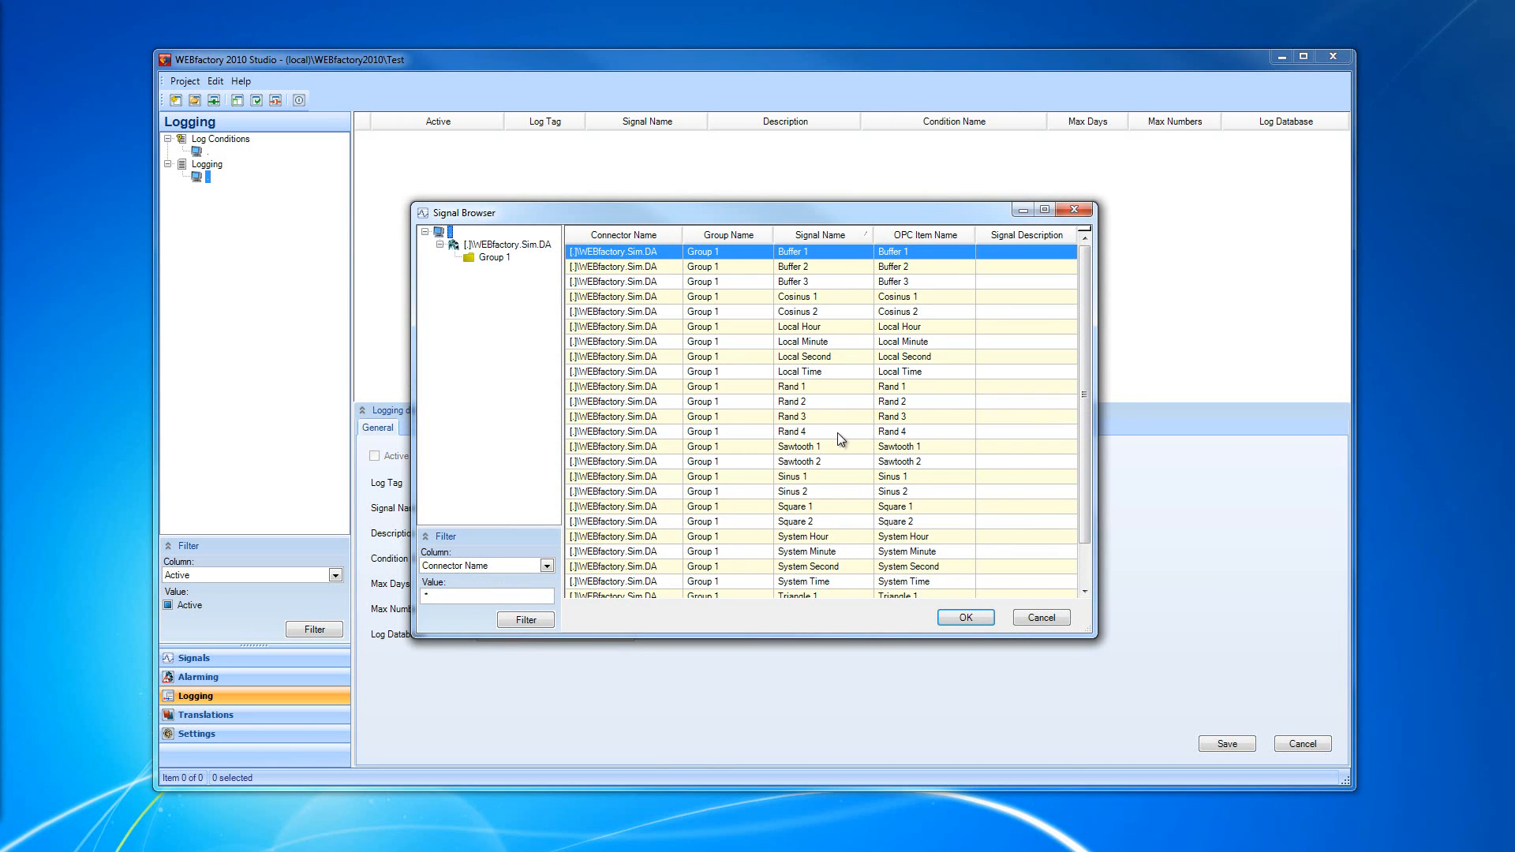
{"action": "left_click", "coordinate": [812, 370]}
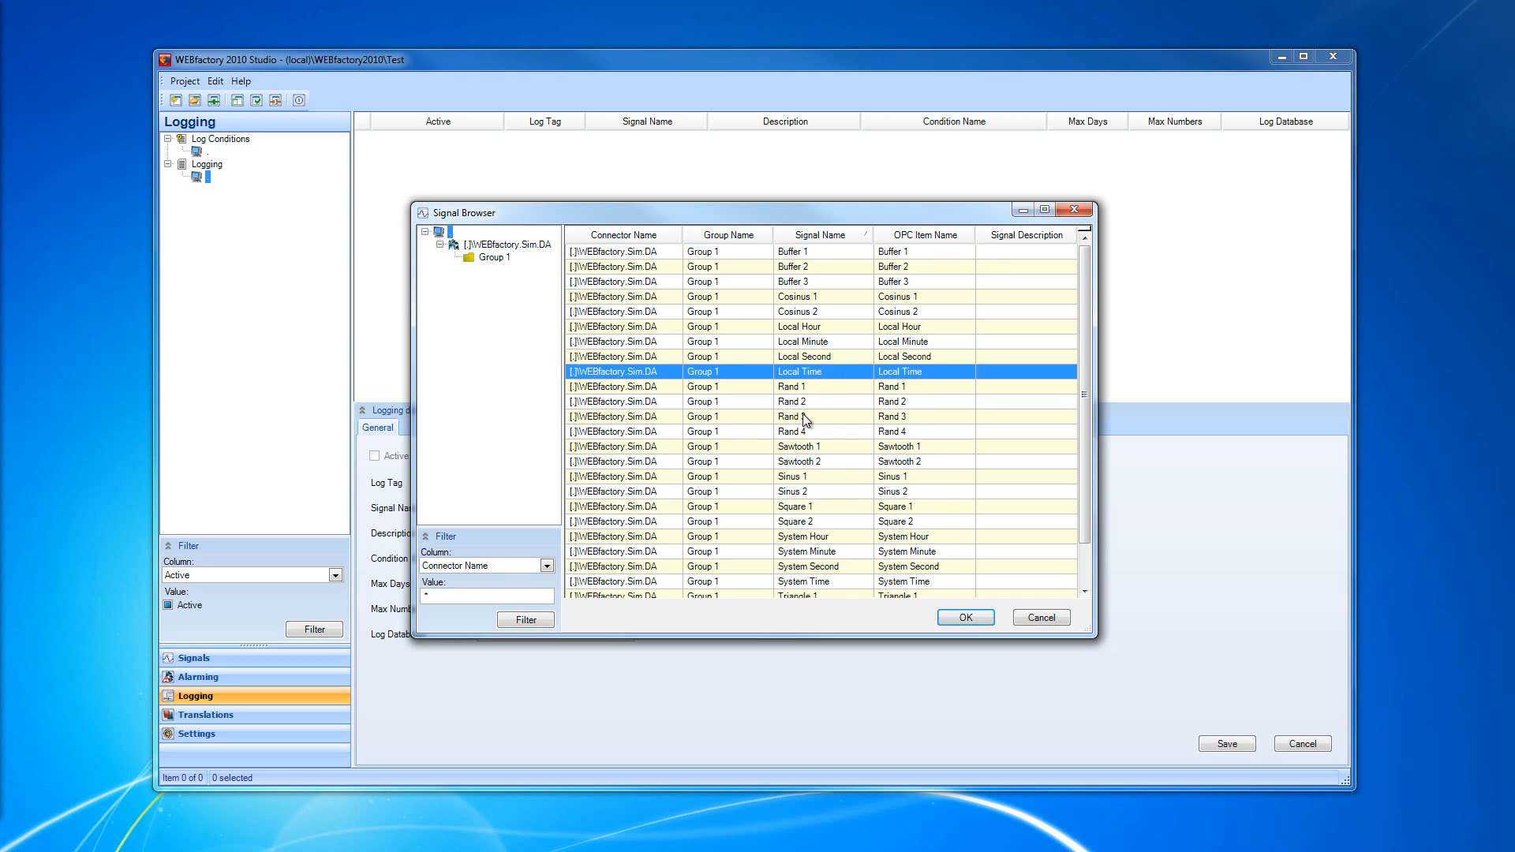
{"action": "left_click", "coordinate": [797, 386]}
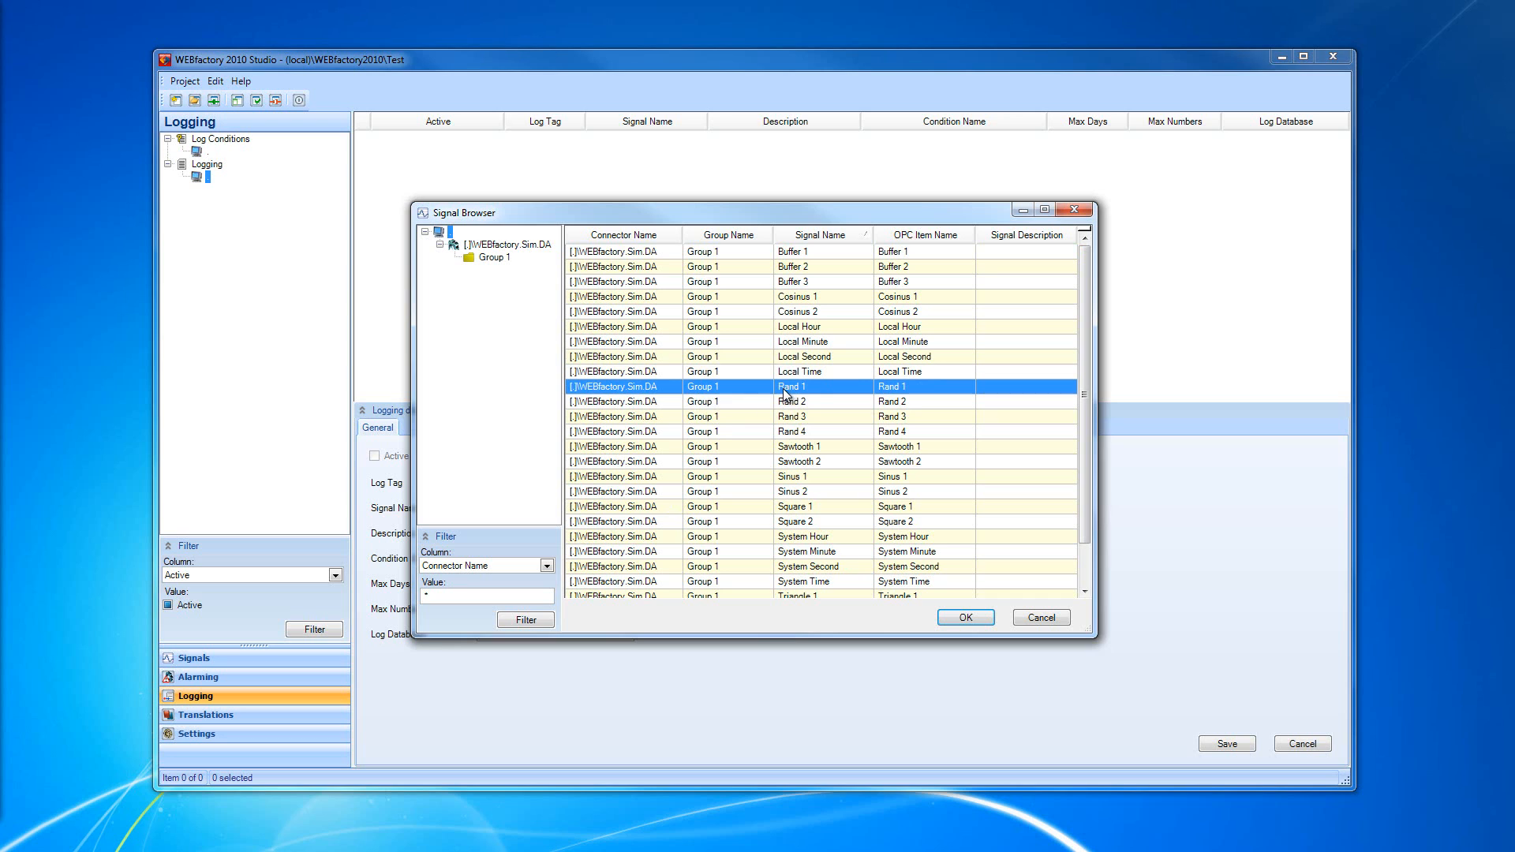
{"action": "left_click", "coordinate": [966, 618]}
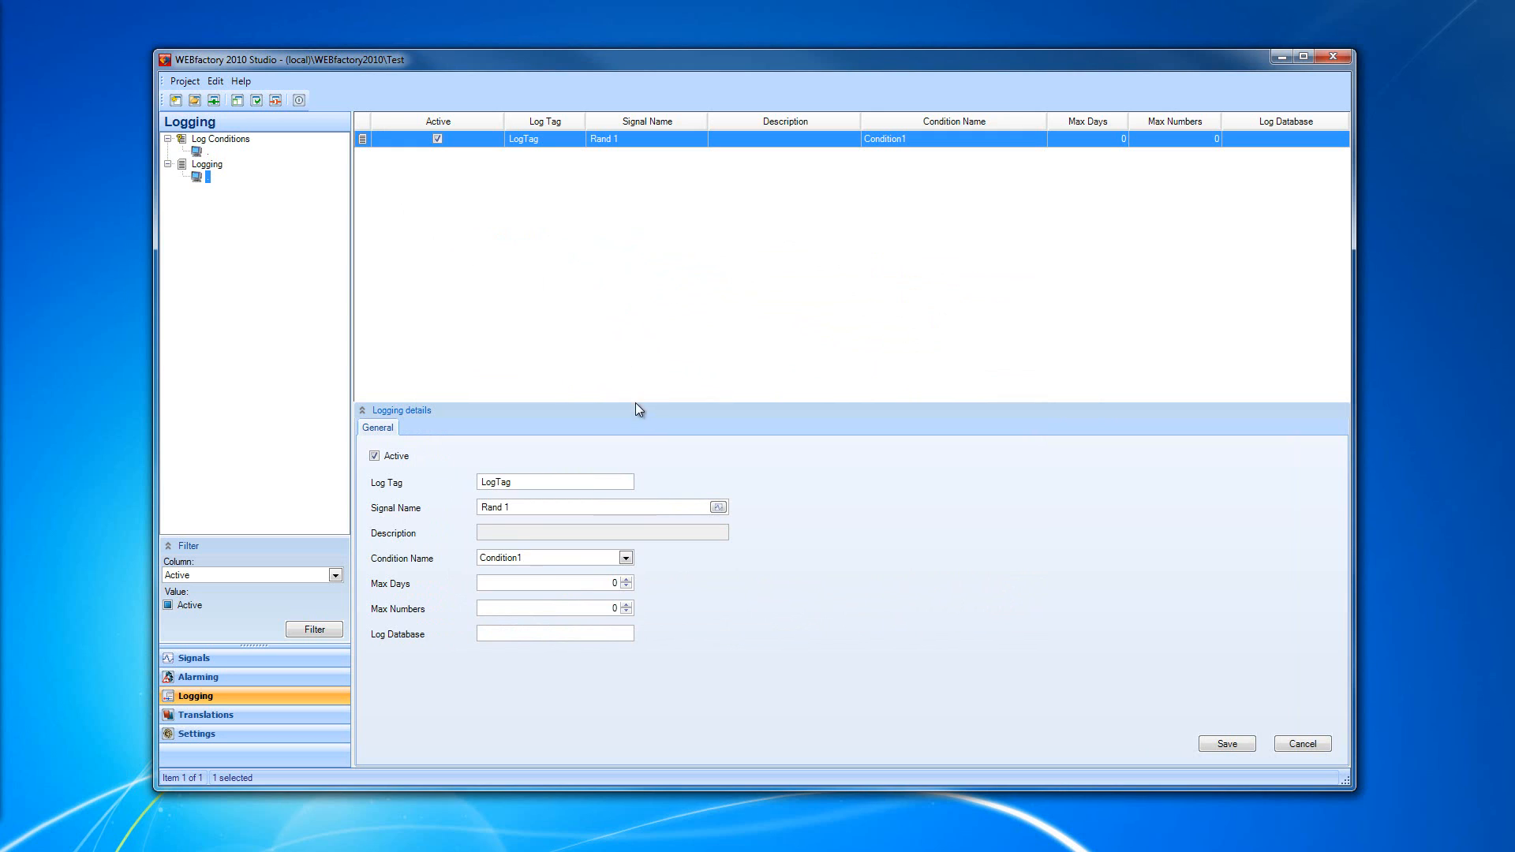
- Check which conditions the Rand 1 log entry offers and add a second log condition with default settings
{"action": "left_click", "coordinate": [534, 558]}
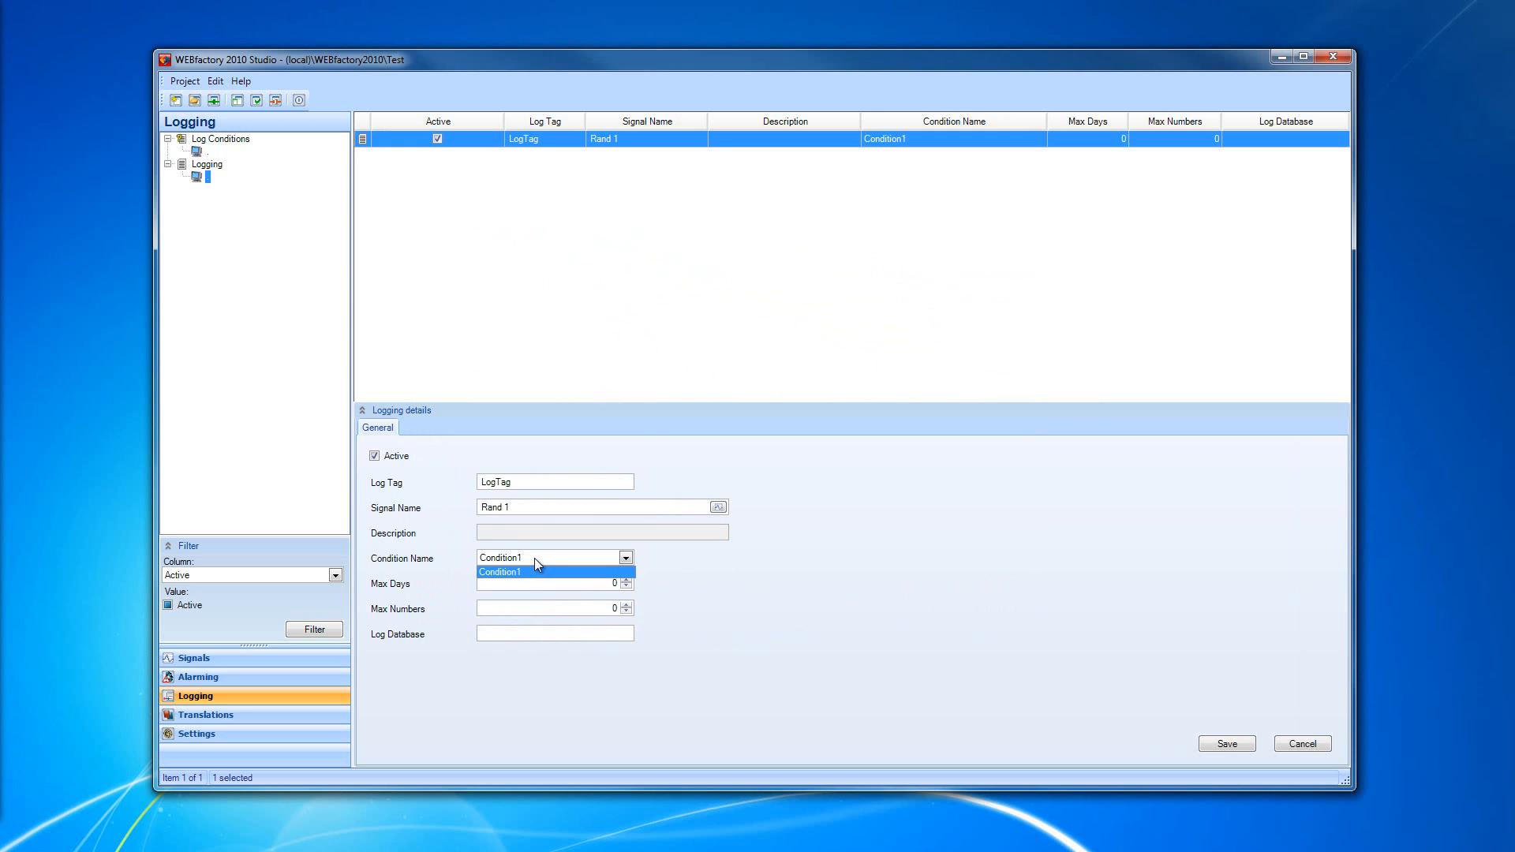
{"action": "left_click", "coordinate": [537, 557]}
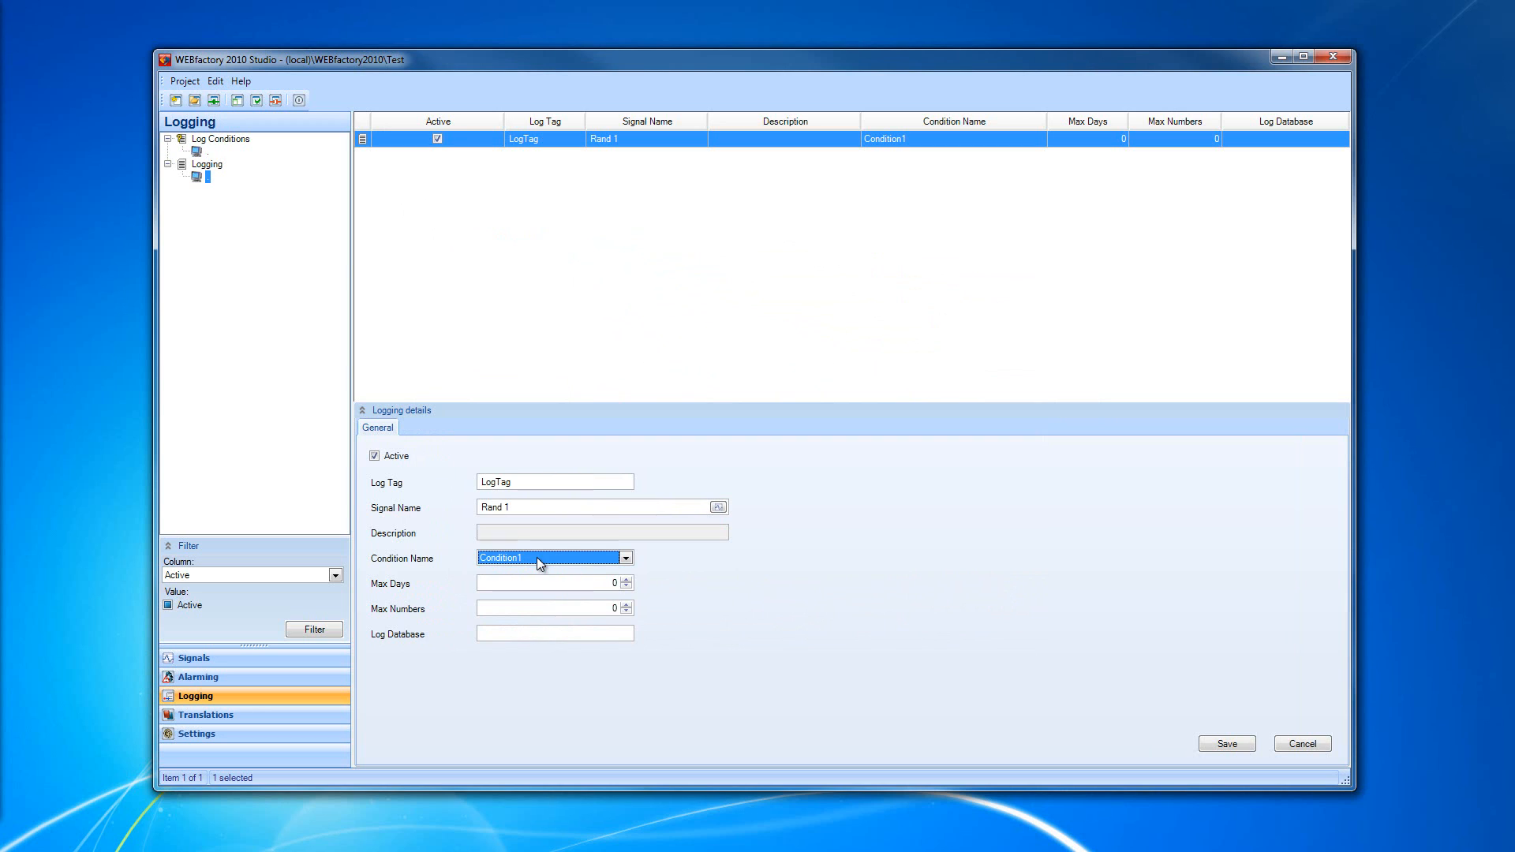
{"action": "left_click", "coordinate": [220, 142]}
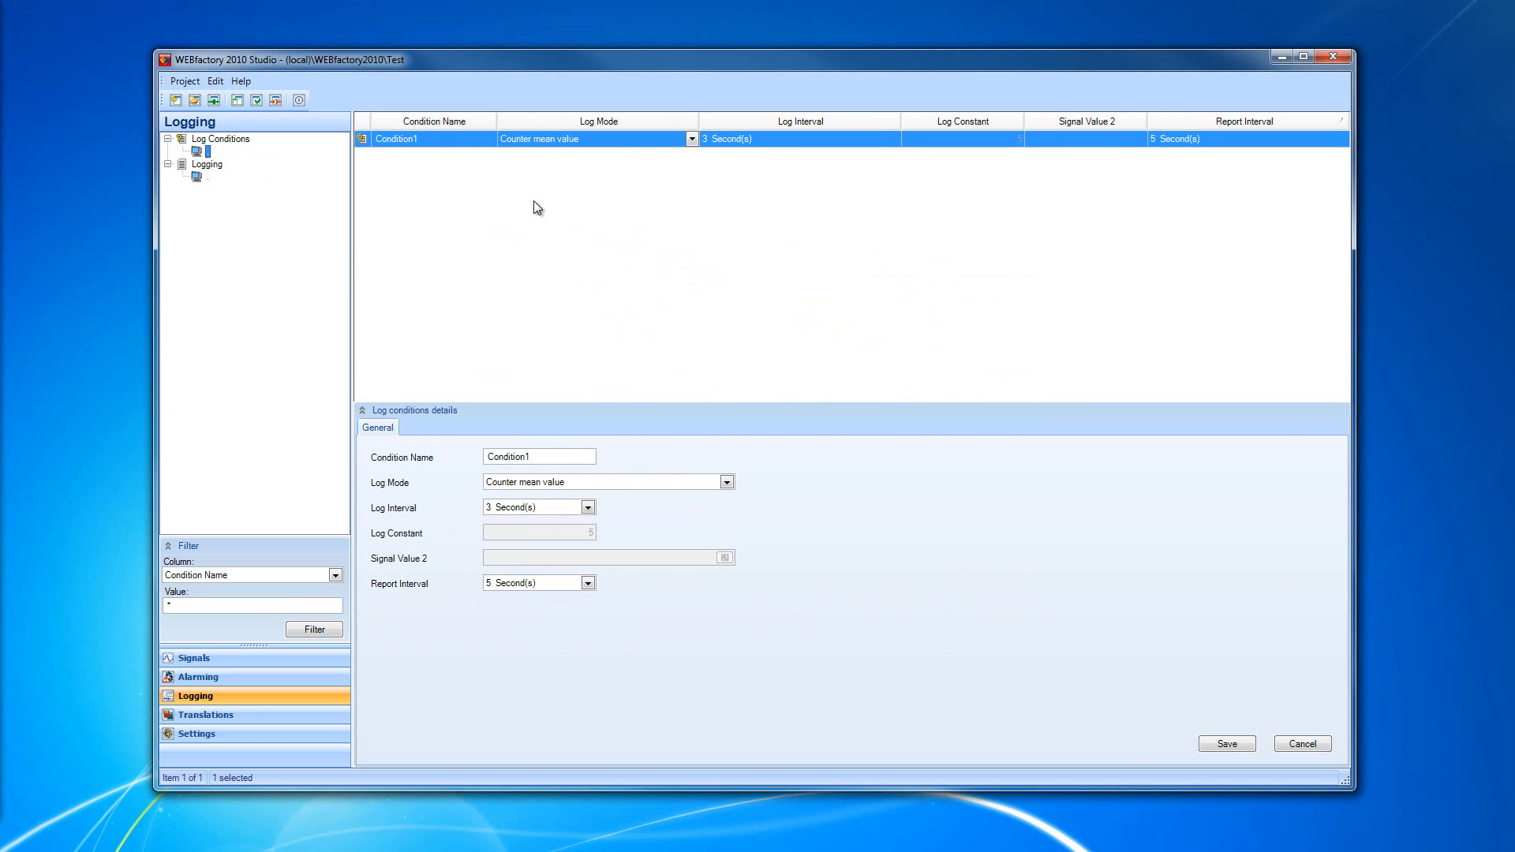
{"action": "right_click", "coordinate": [433, 180]}
{"action": "left_click", "coordinate": [484, 227]}
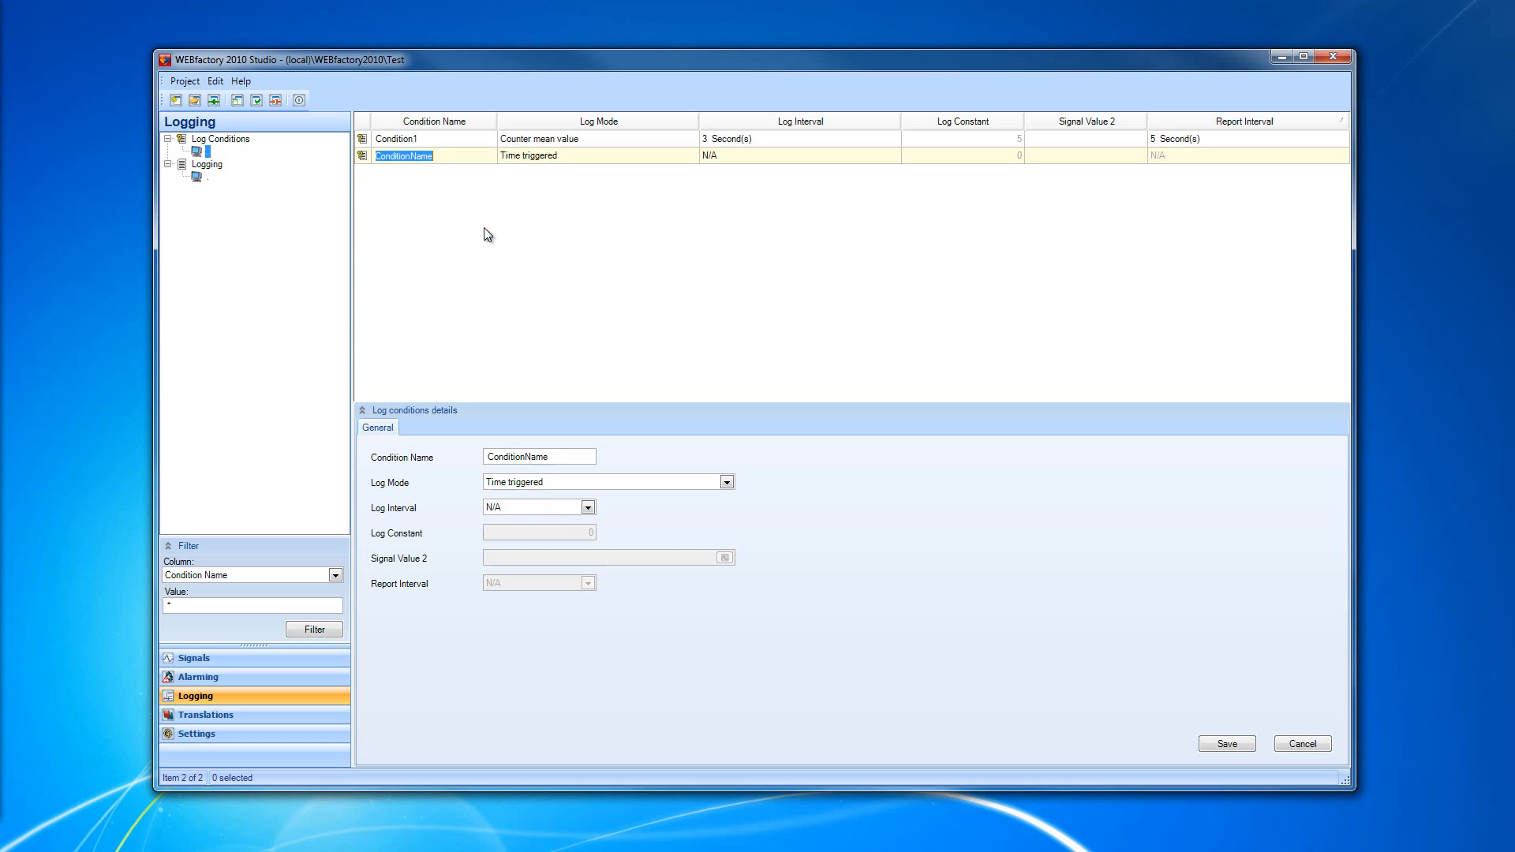
- Return to the Rand 1 log entry and choose Condition1 from its available conditions
{"action": "left_click", "coordinate": [202, 177]}
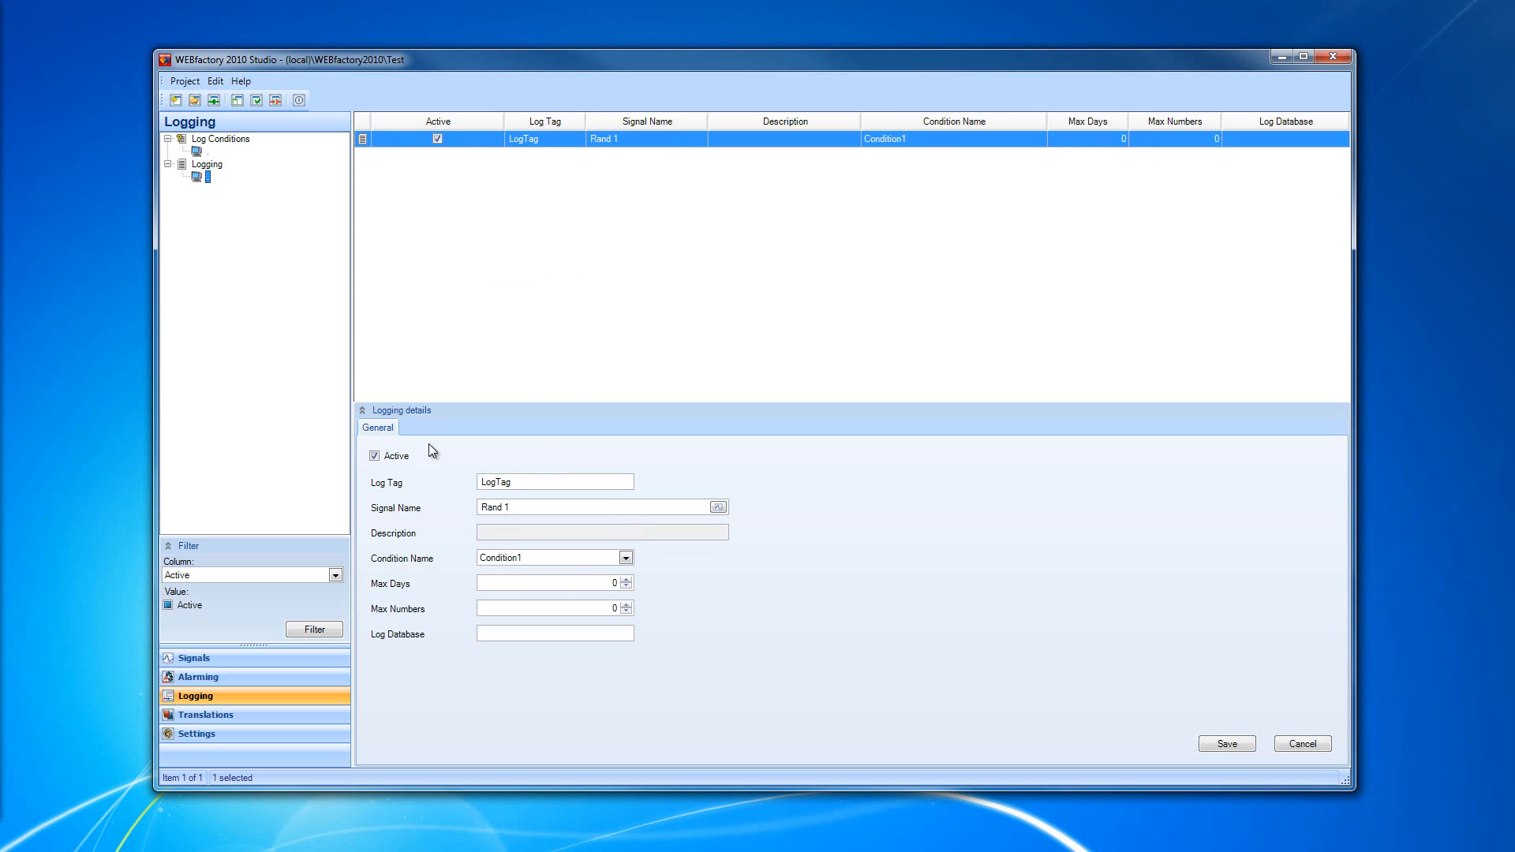
{"action": "left_click", "coordinate": [568, 557]}
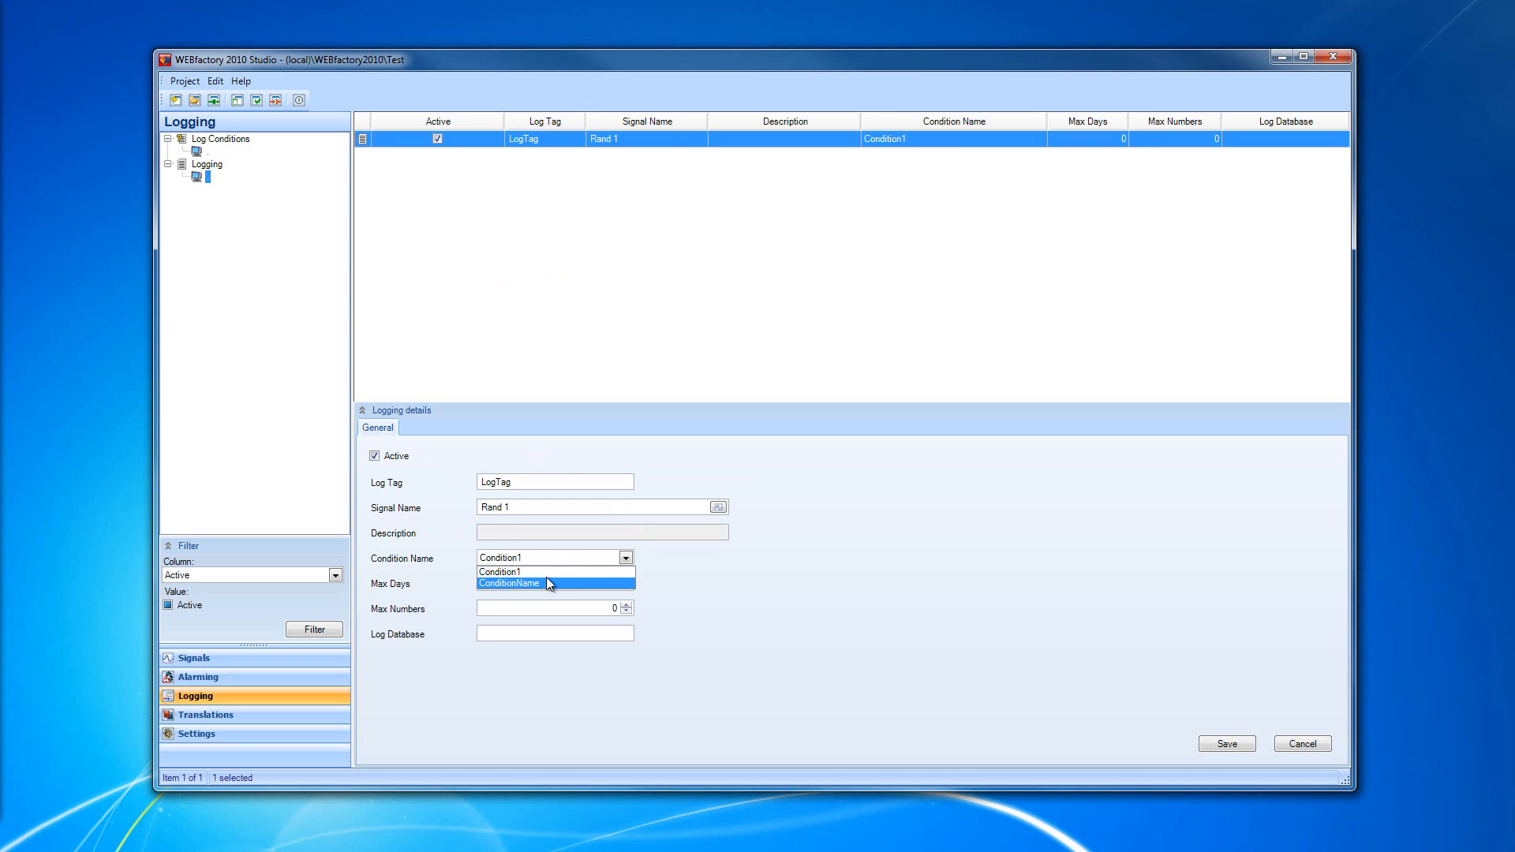
{"action": "left_click", "coordinate": [518, 572]}
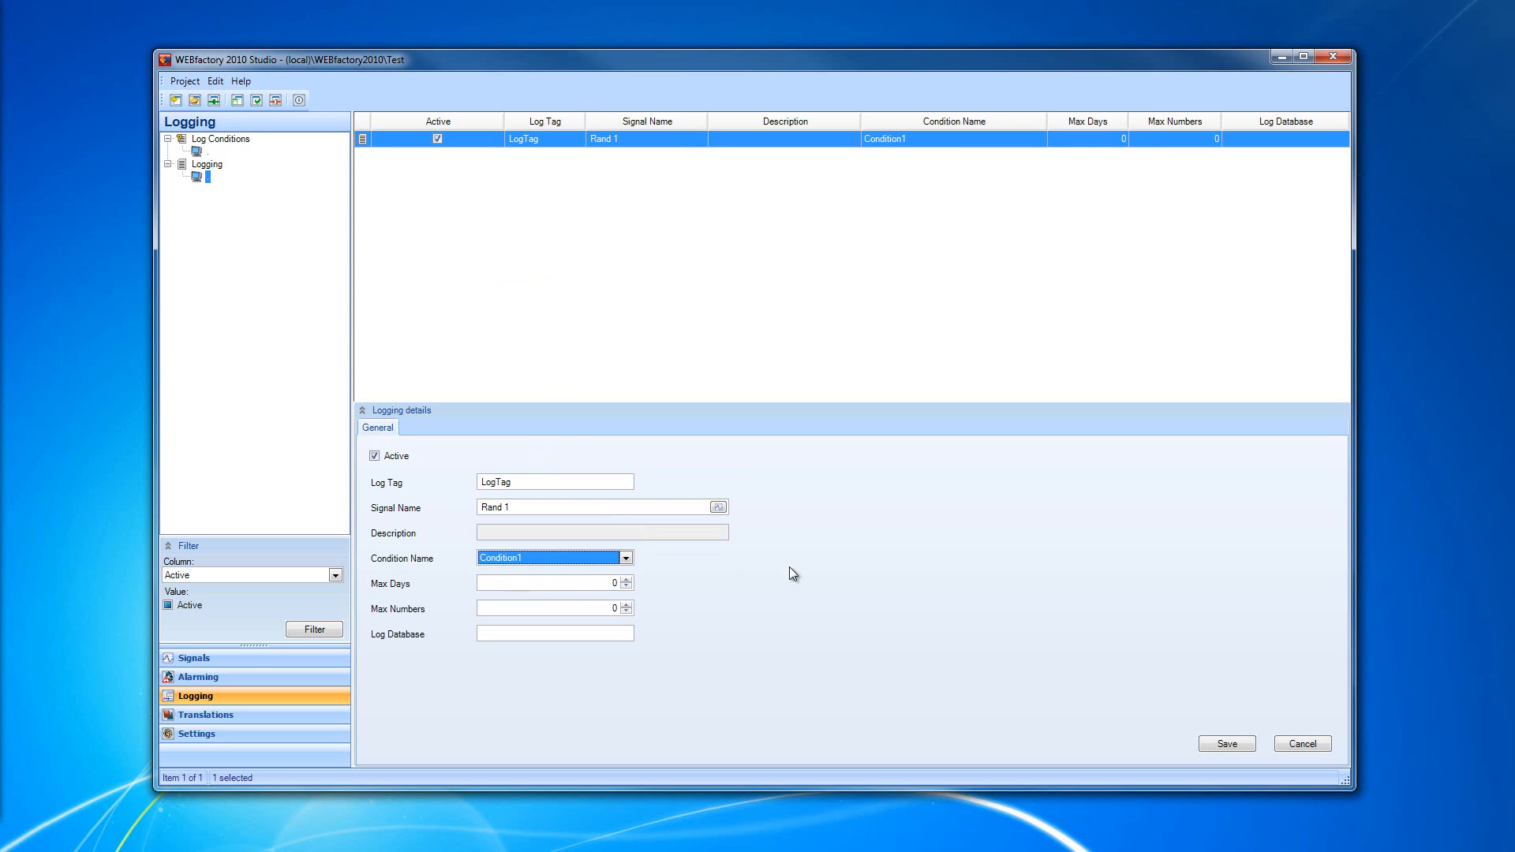
- Rename the log tag of the Rand 1 entry to "Log Rand 1"
{"action": "left_click", "coordinate": [546, 481]}
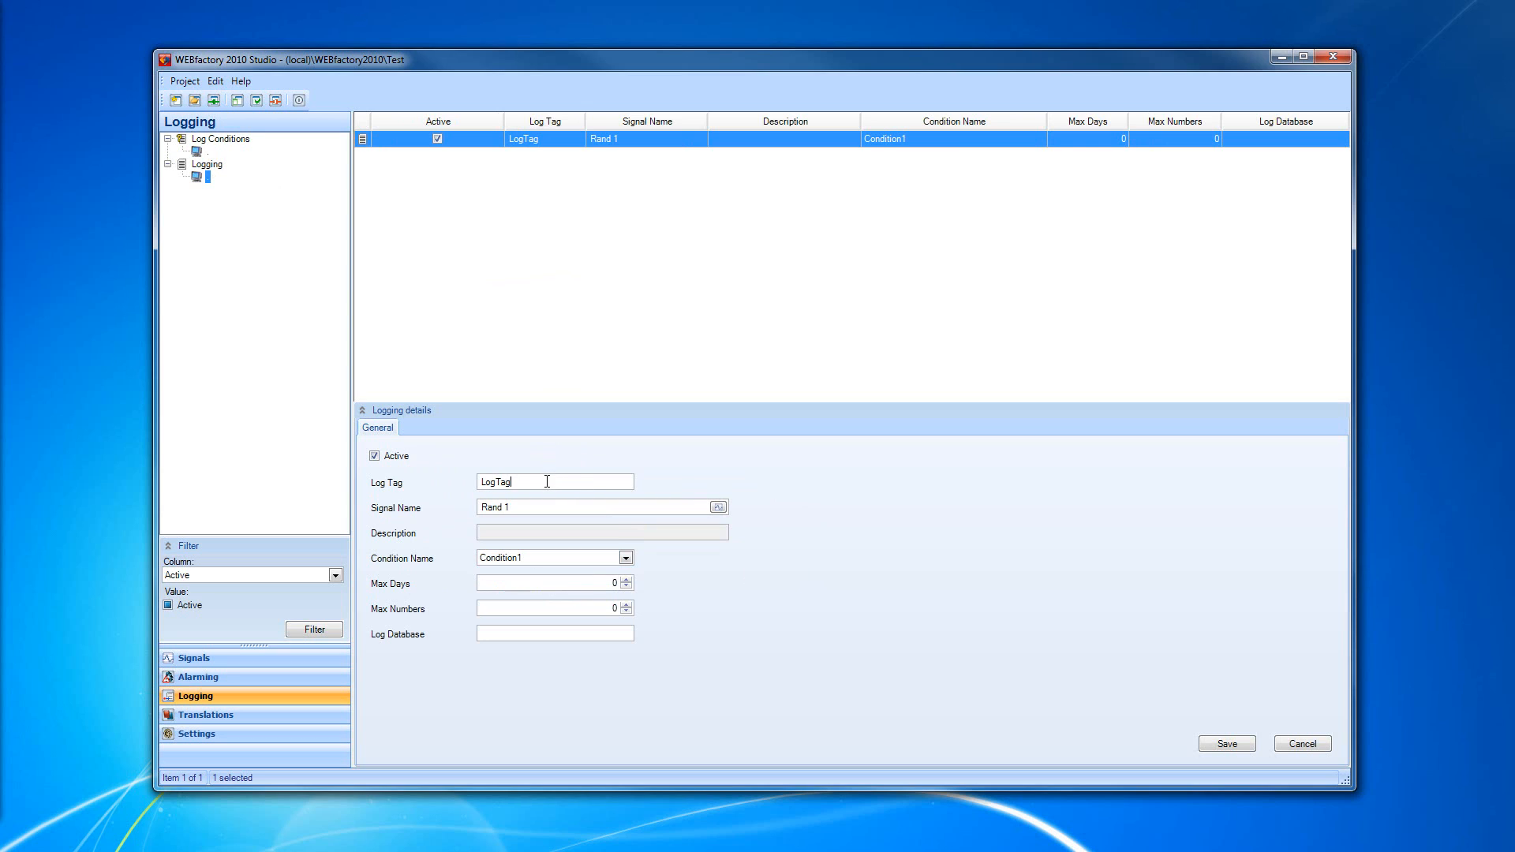
{"action": "left_click_drag", "start_coordinate": [444, 473], "coordinate": [431, 479]}
{"action": "type", "text": "Log Rand 1"}
{"action": "left_click_drag", "start_coordinate": [544, 481], "coordinate": [494, 482]}
{"action": "left_click", "coordinate": [546, 481]}
{"action": "left_click", "coordinate": [487, 482]}
- Open the condition name of the Log Rand 1 entry in the list and save the entry's changes
{"action": "left_click", "coordinate": [981, 138]}
{"action": "left_click", "coordinate": [982, 137]}
{"action": "left_click", "coordinate": [714, 490]}
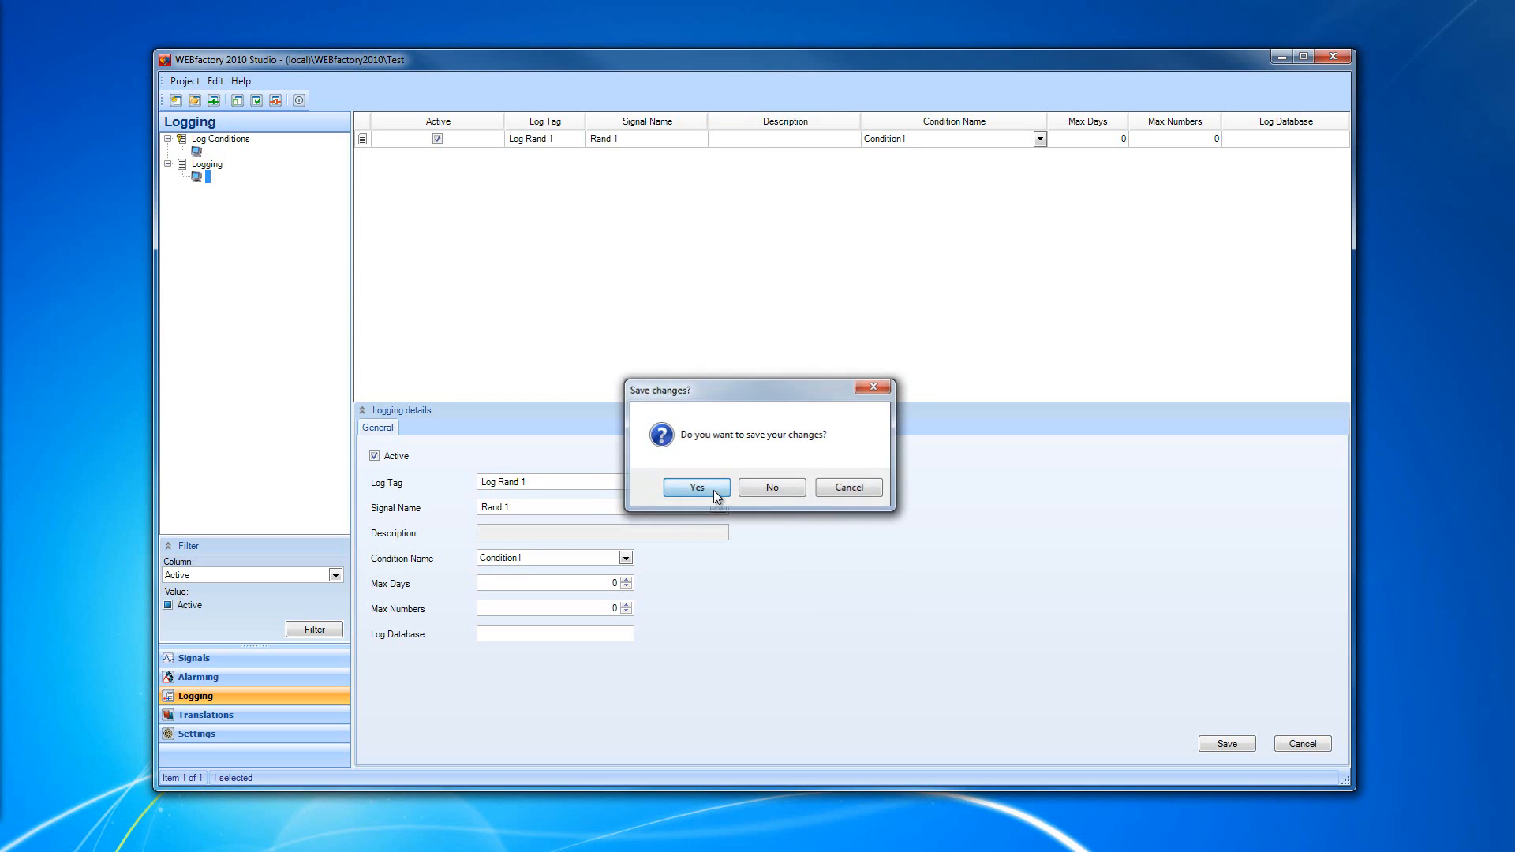
{"action": "left_click", "coordinate": [991, 219]}
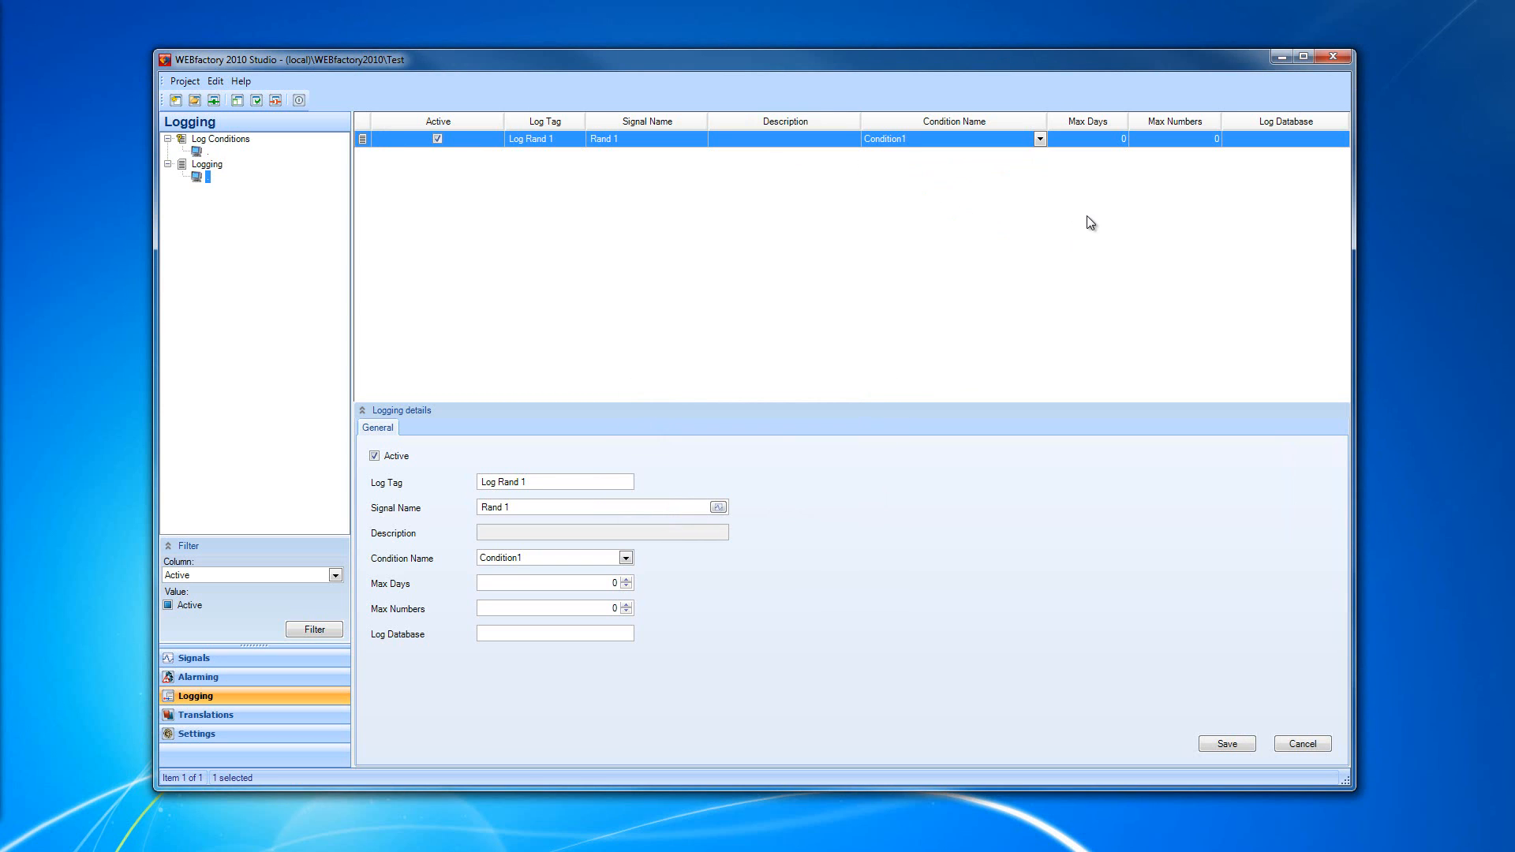